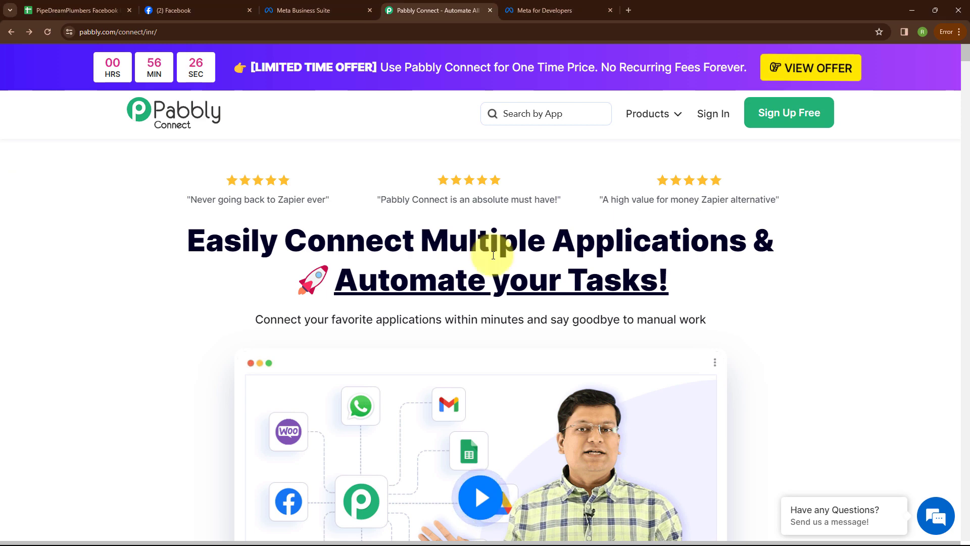
Switch to the Facebook tab showing the Pipe Dream Plumbers business page.
left_click(192, 9)
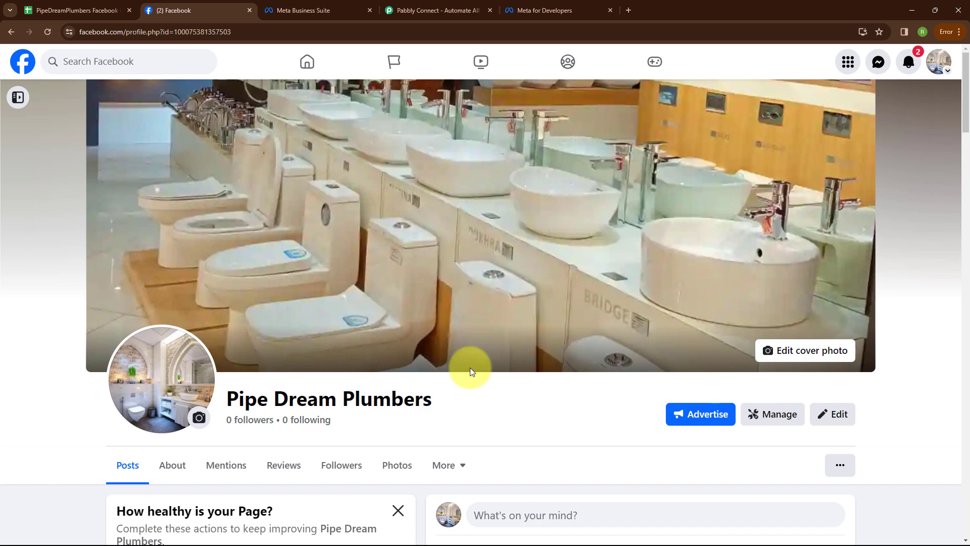
Check the lead sheet's Lead Name, Lead Email and Phone No. headers, then return to Pabbly Connect.
left_click(50, 5)
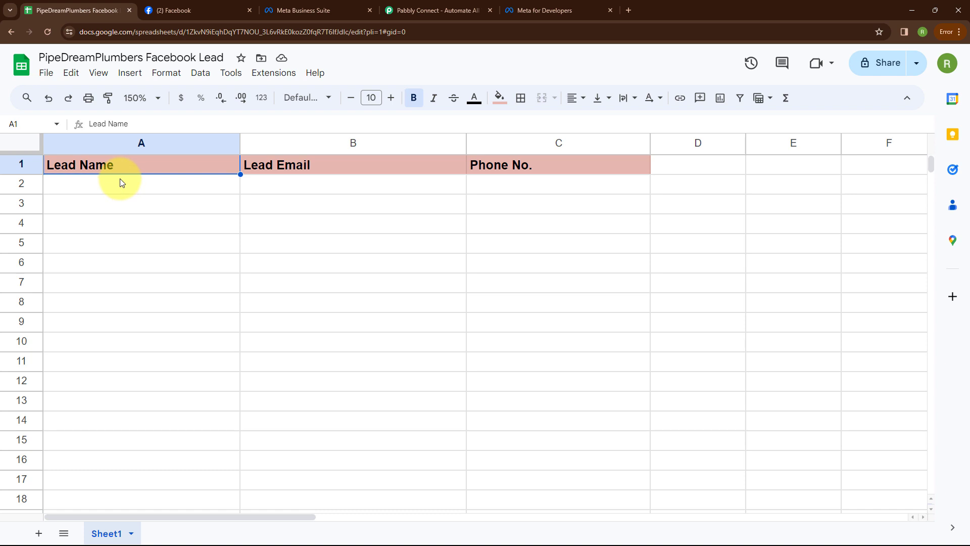
left_click(201, 187)
left_click(430, 6)
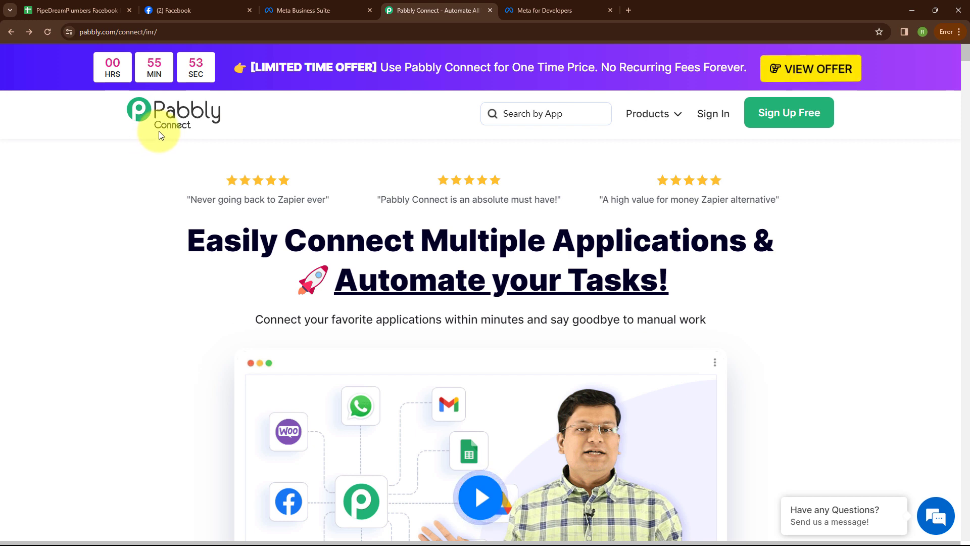
Sign in from the Pabbly Connect homepage to reach the All Pabbly Apps page.
left_click(239, 32)
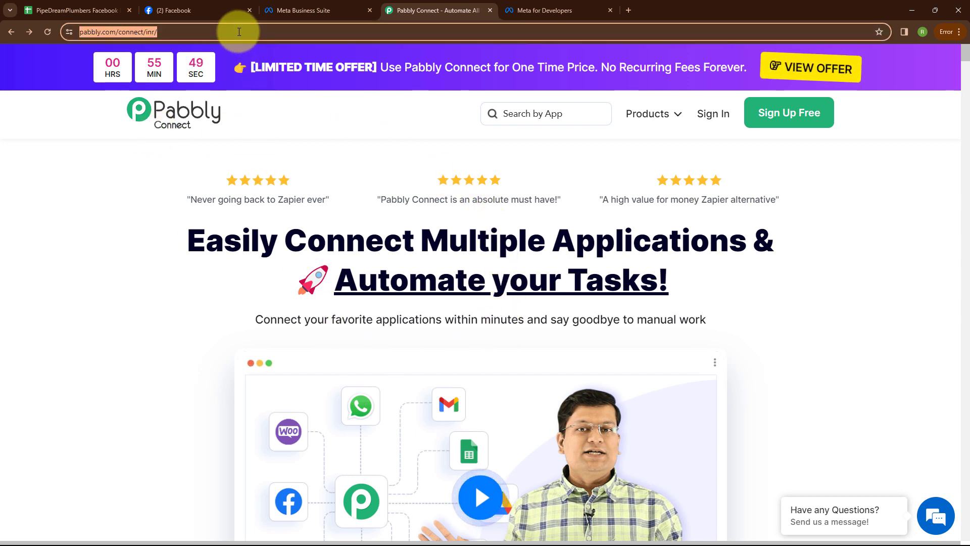
left_click(310, 133)
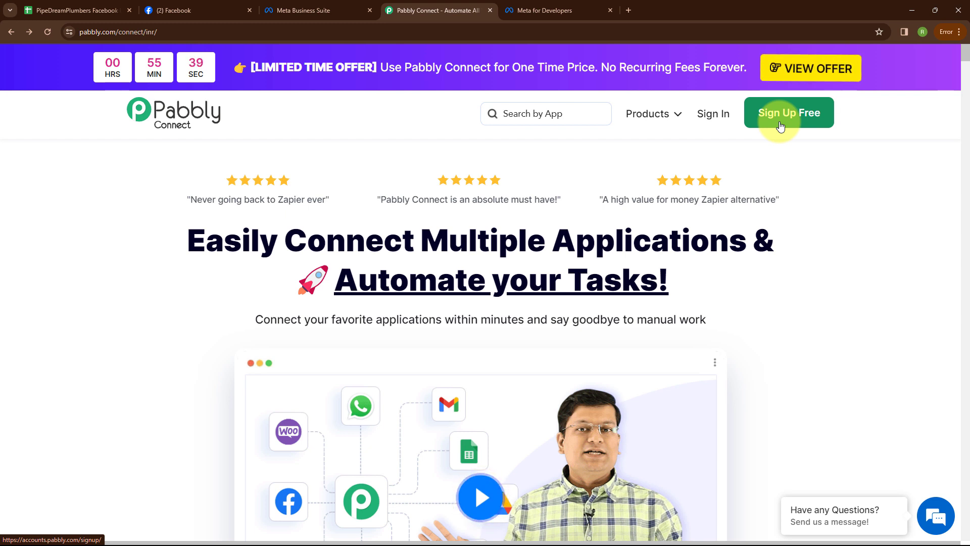
left_click(707, 115)
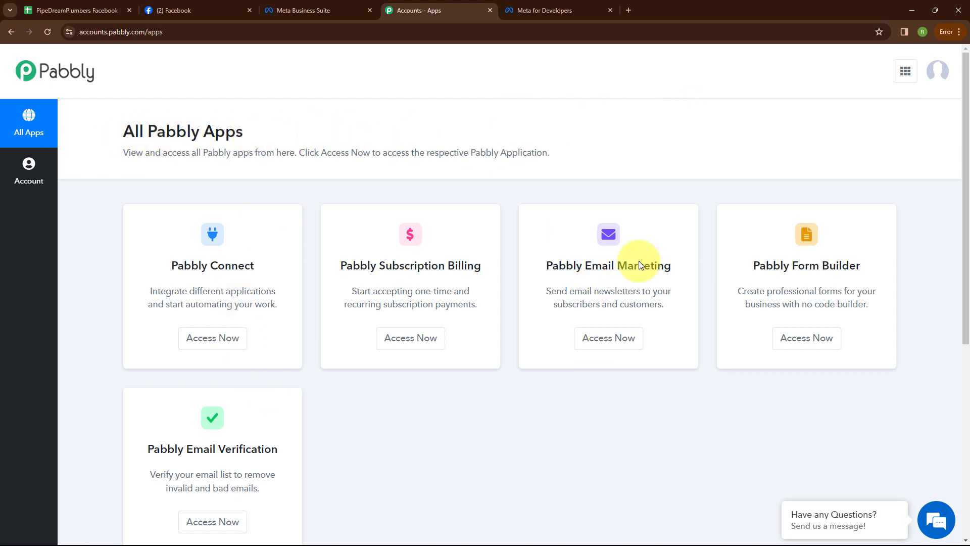
Create workflow 'PipeDreamPlumbers-Facebook Lead Ads to Google Sheets' in folder 'Facebook Lead Ads to Google Sheet'.
left_click(206, 340)
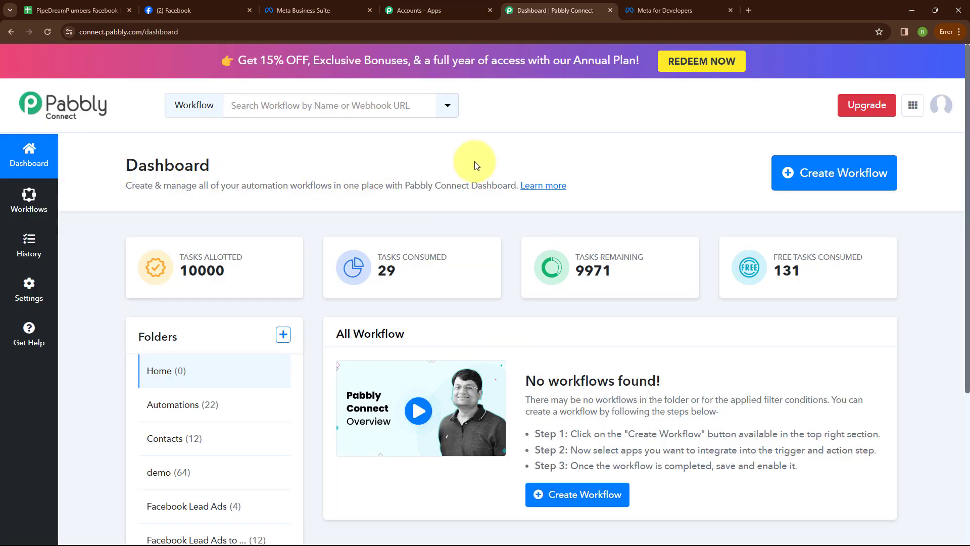
left_click(834, 177)
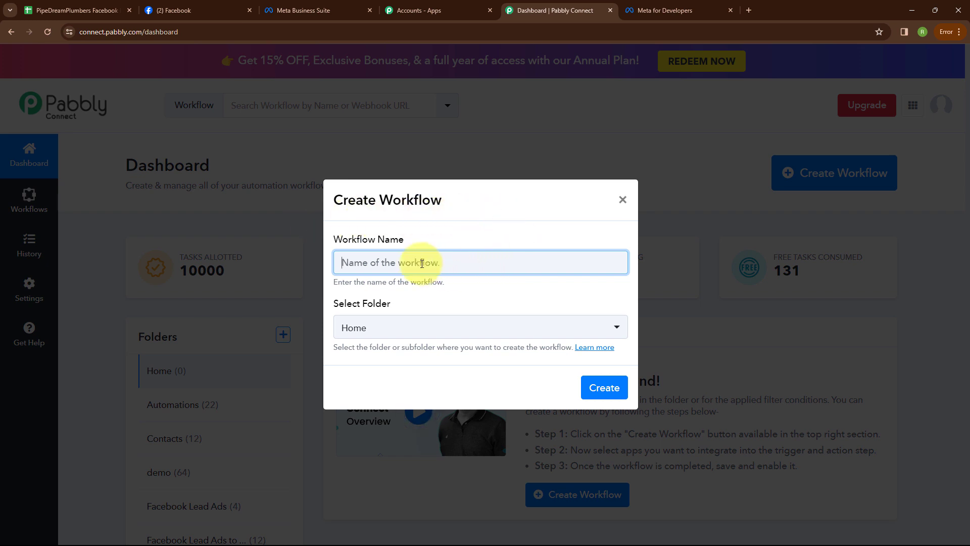
type("PipeDreamPlumbers-Facebook Lead Ads to Google Sheets")
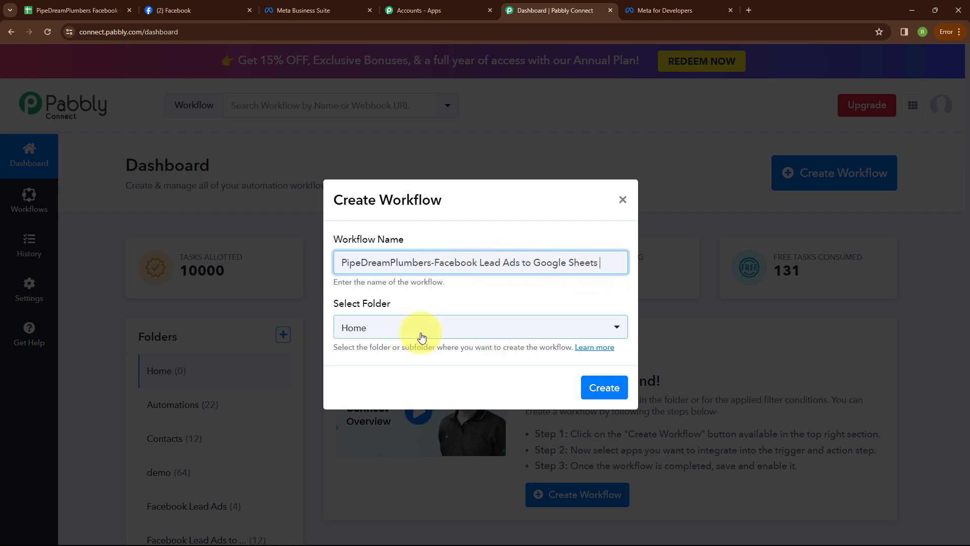
left_click(422, 336)
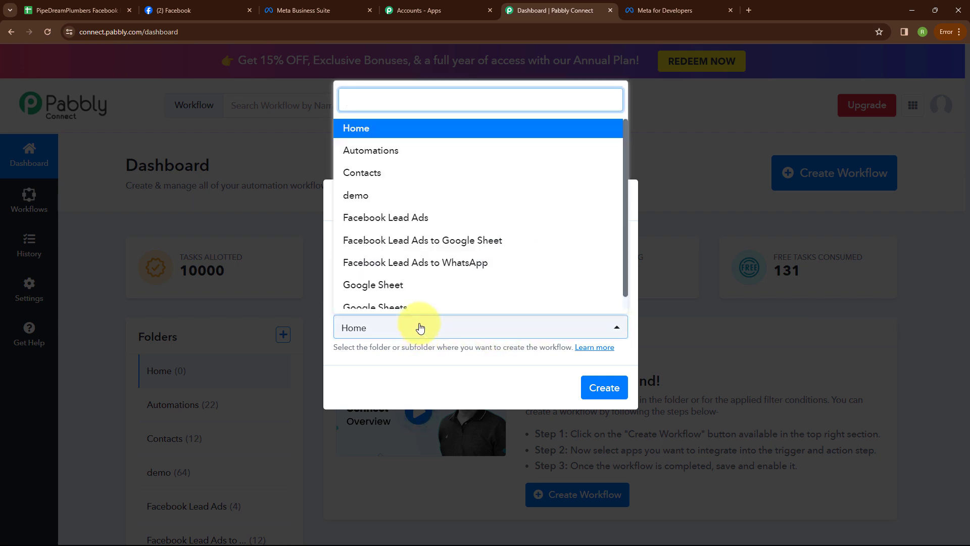
left_click(419, 245)
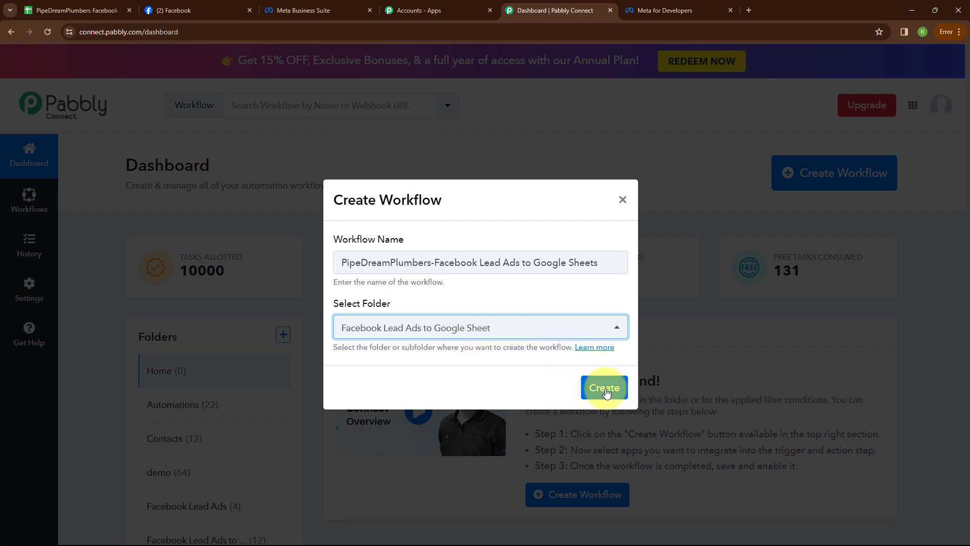
left_click(596, 393)
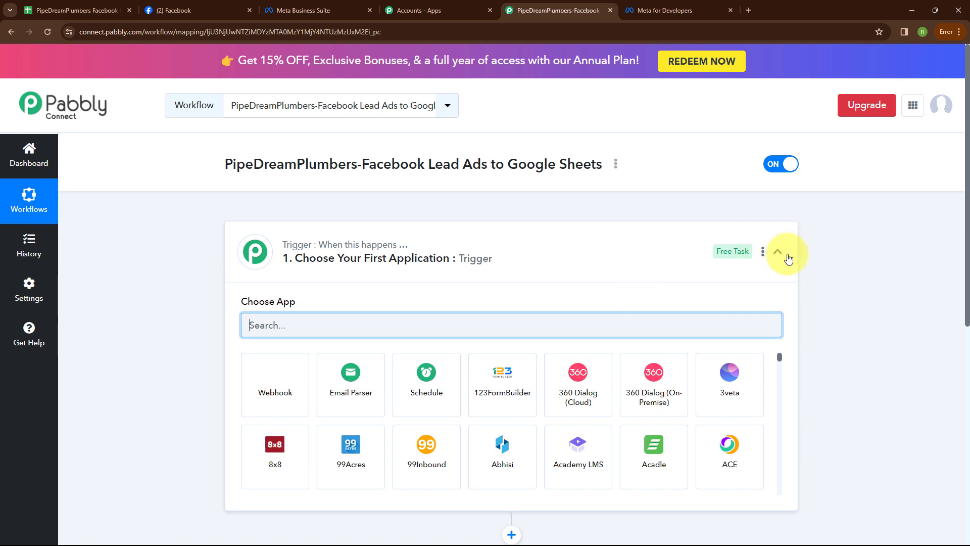
Search 'Fac' and set the trigger app to Facebook Lead Ads with event New Lead (Instant).
left_click(786, 256)
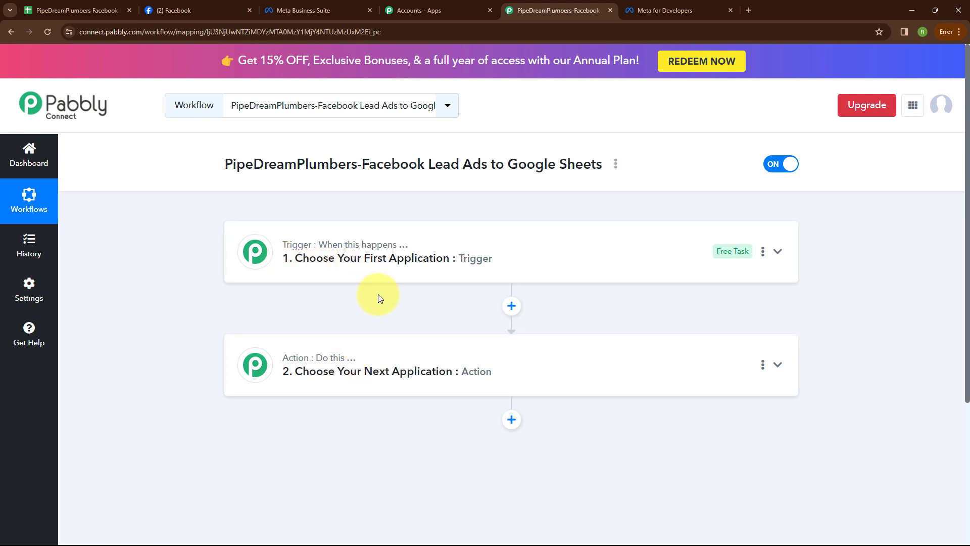
left_click(778, 252)
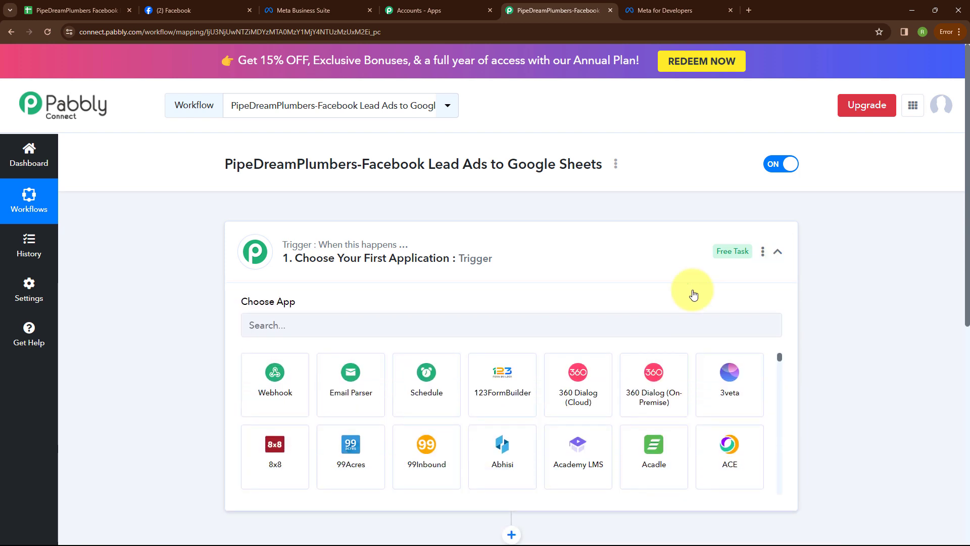
left_click(319, 326)
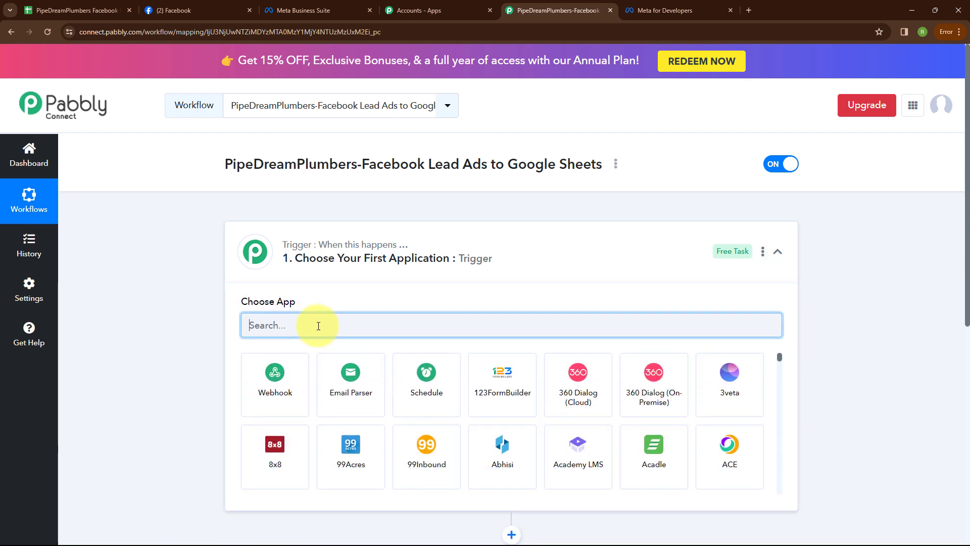
type("Face")
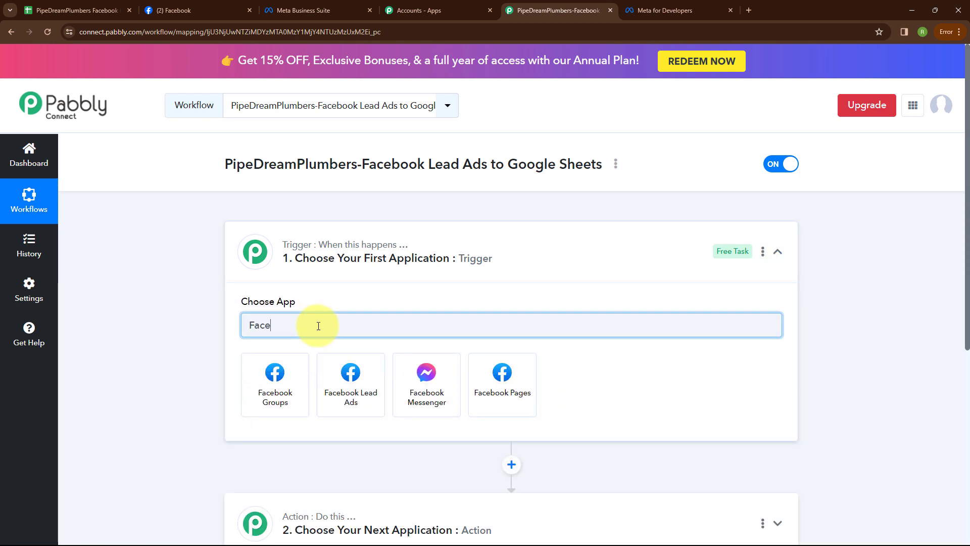
left_click(334, 366)
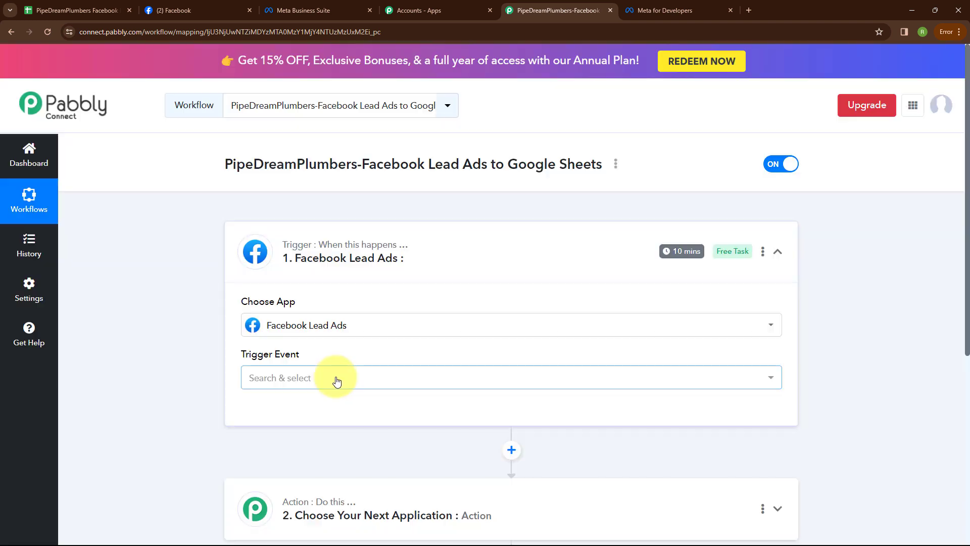
left_click(336, 379)
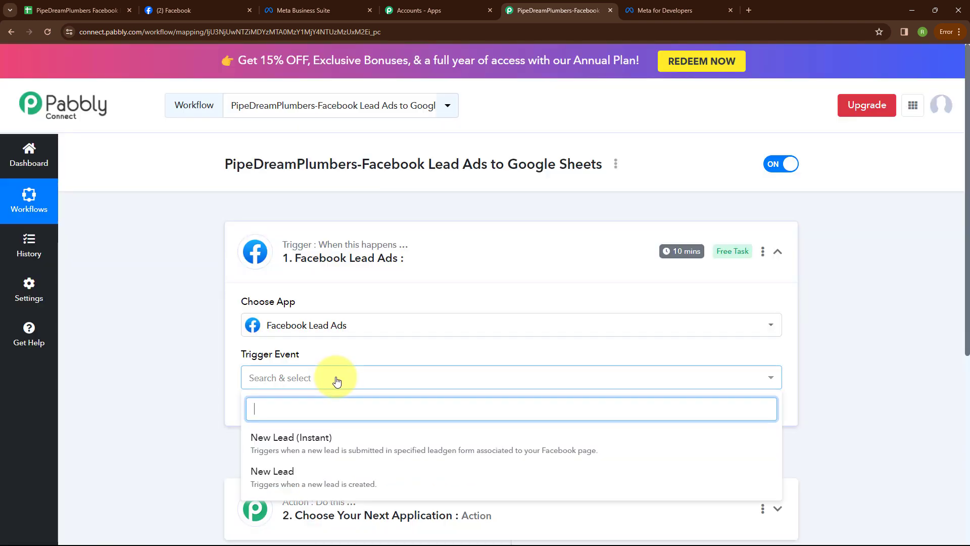
left_click(326, 437)
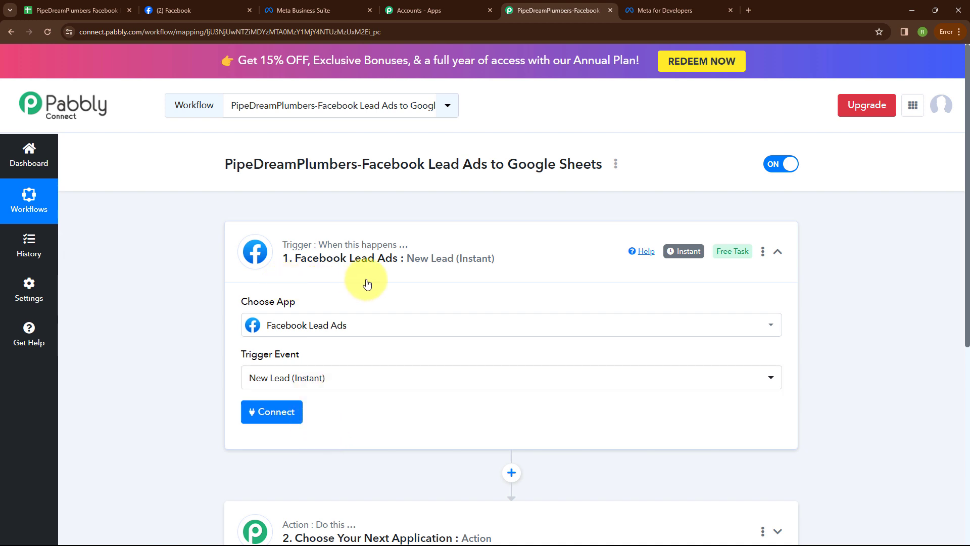
Authorise a new Facebook Lead Ads account connection for the trigger.
left_click(260, 417)
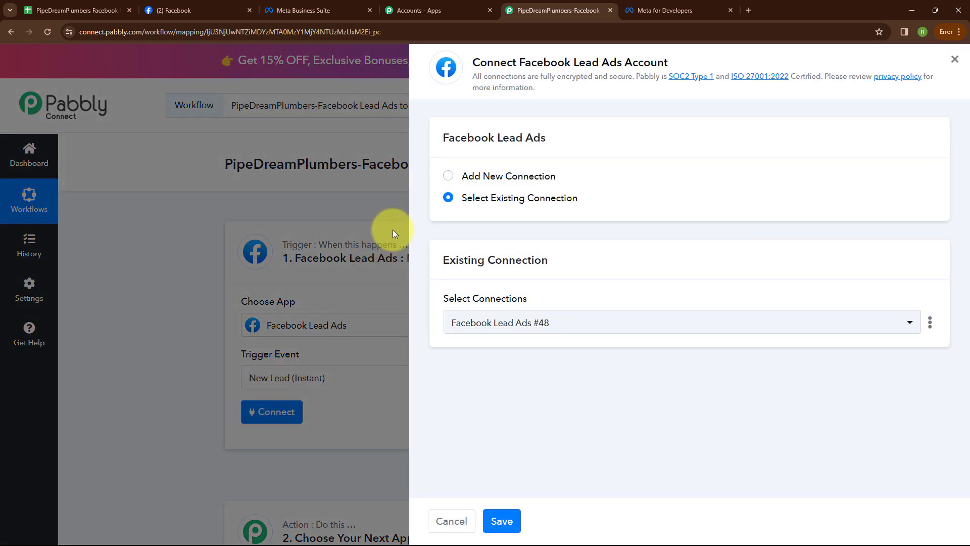
left_click(449, 177)
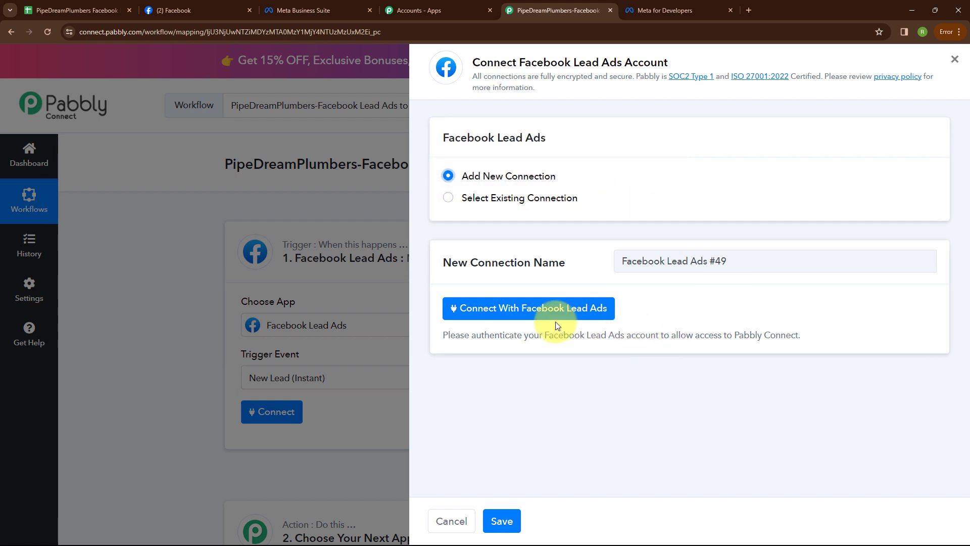
left_click(522, 312)
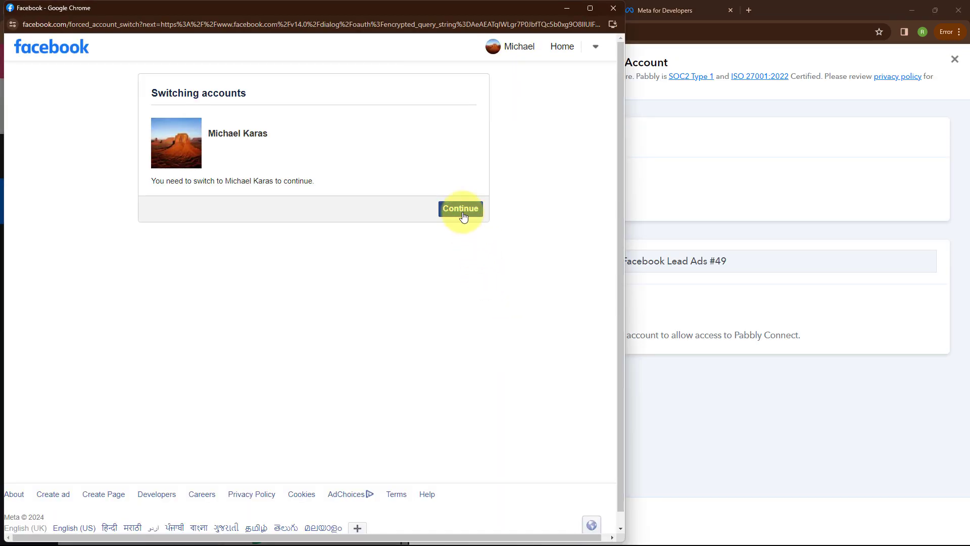
left_click(460, 209)
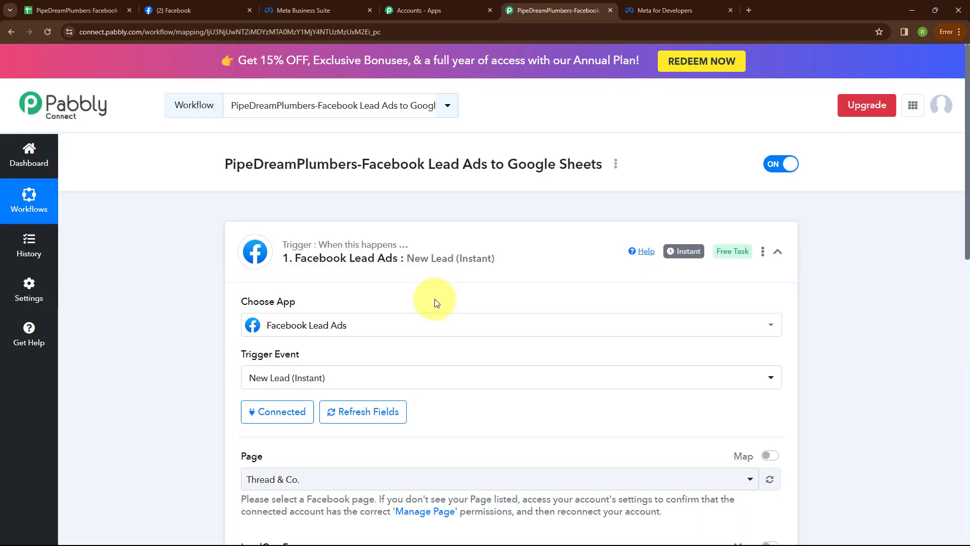
Set the trigger's Facebook page to Pipe Dream Plumbers.
scroll(438, 304, "down", 4)
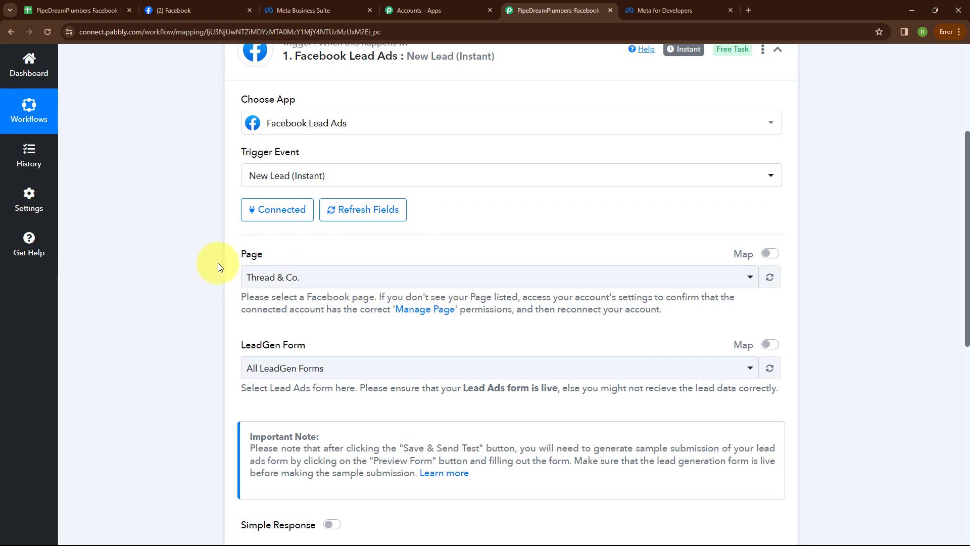
left_click(320, 281)
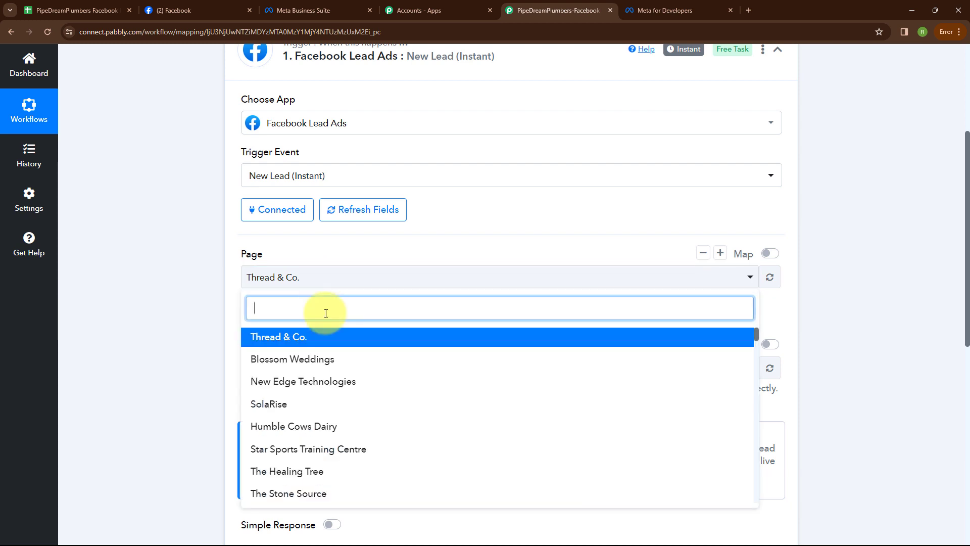
type("Pipe")
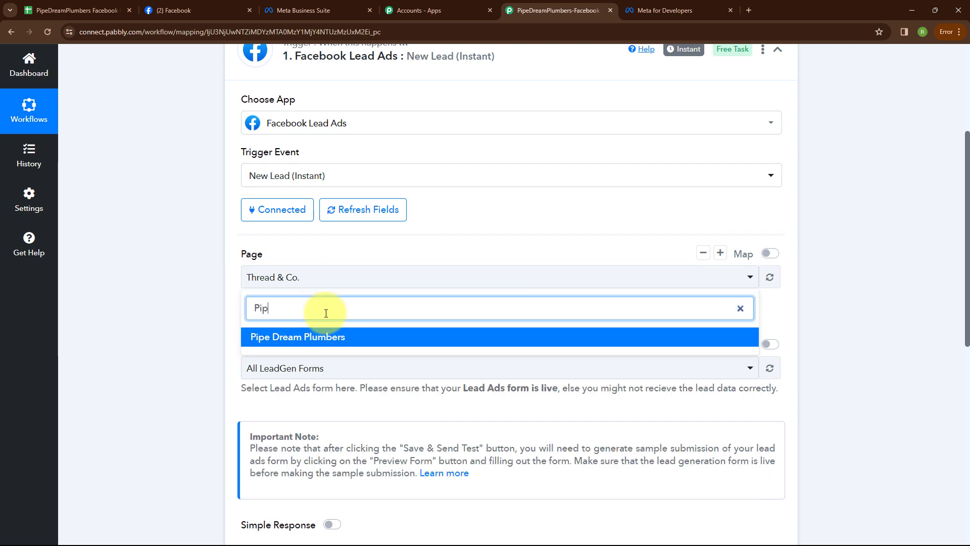
left_click(331, 334)
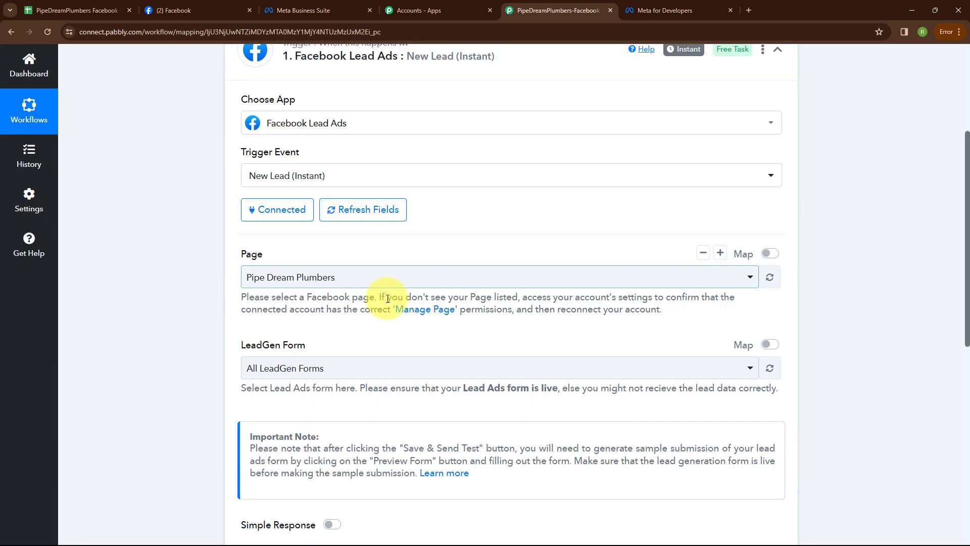
scroll(376, 255, "down", 2)
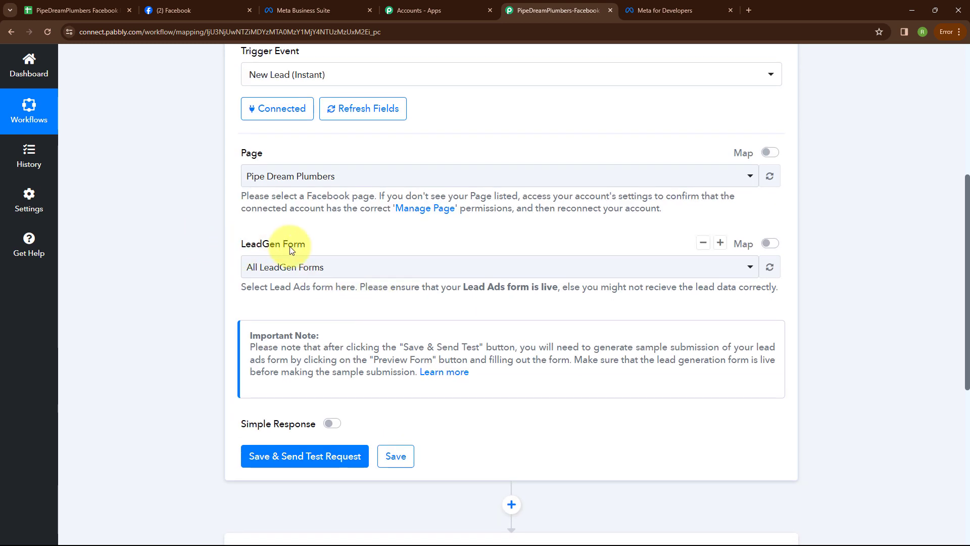
Review the lead forms in Meta Business Suite, then set the LeadGen Form to ContactForm.
left_click(308, 10)
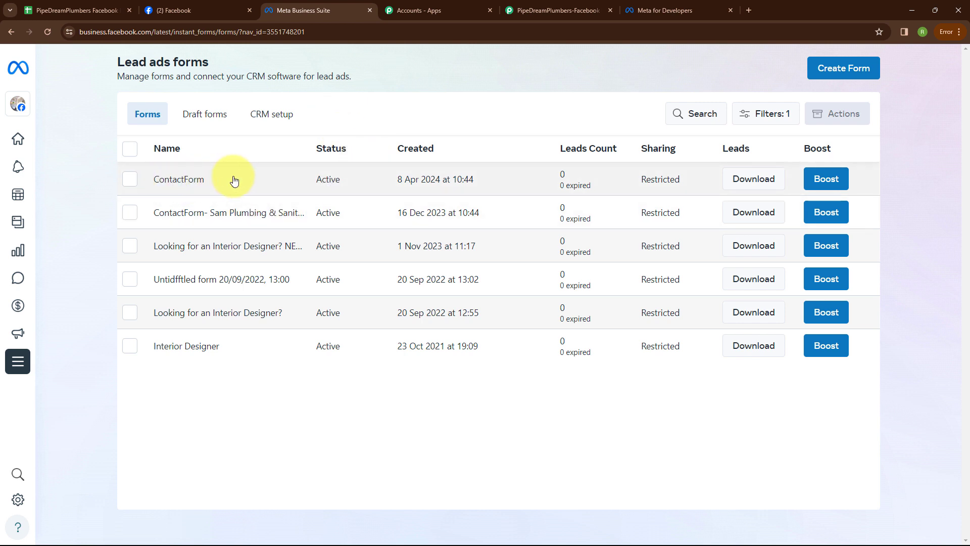
left_click(566, 9)
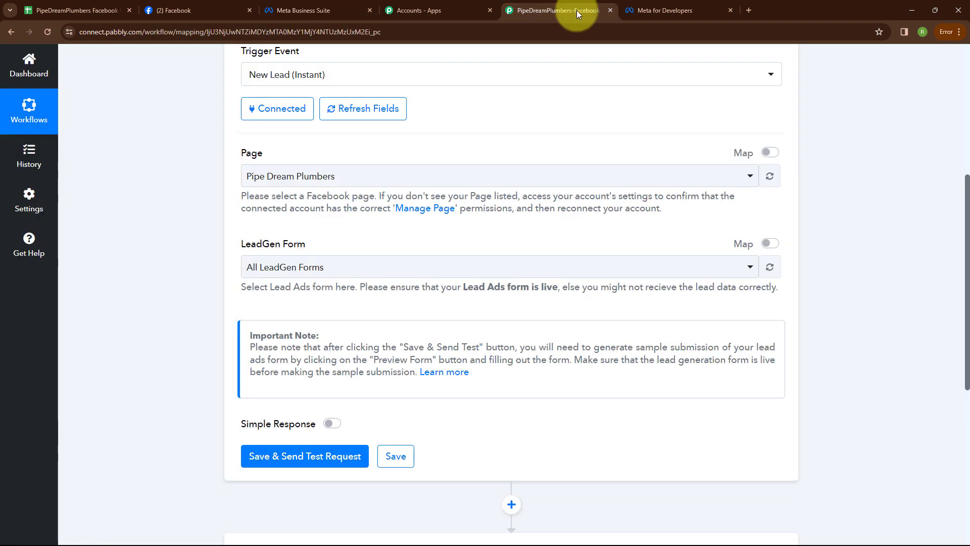
left_click(357, 264)
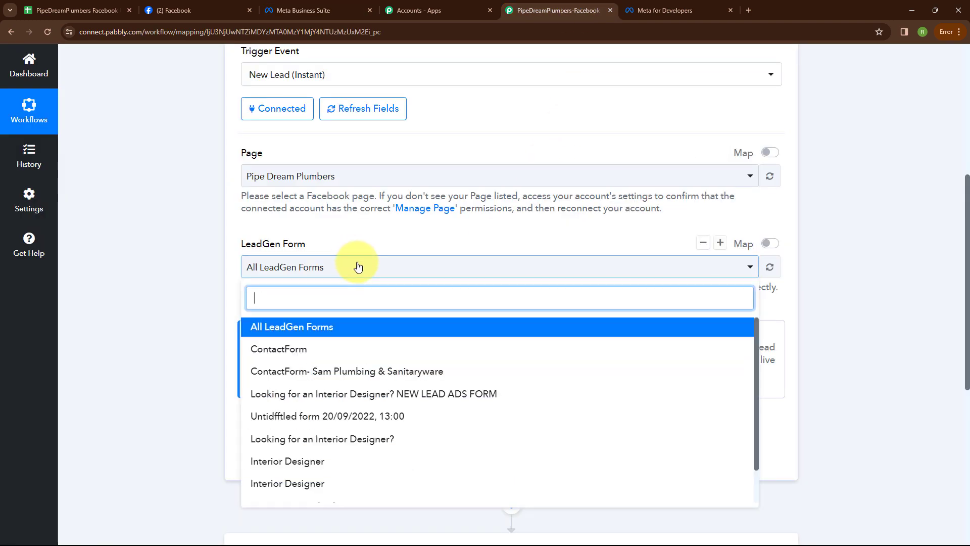
left_click(331, 354)
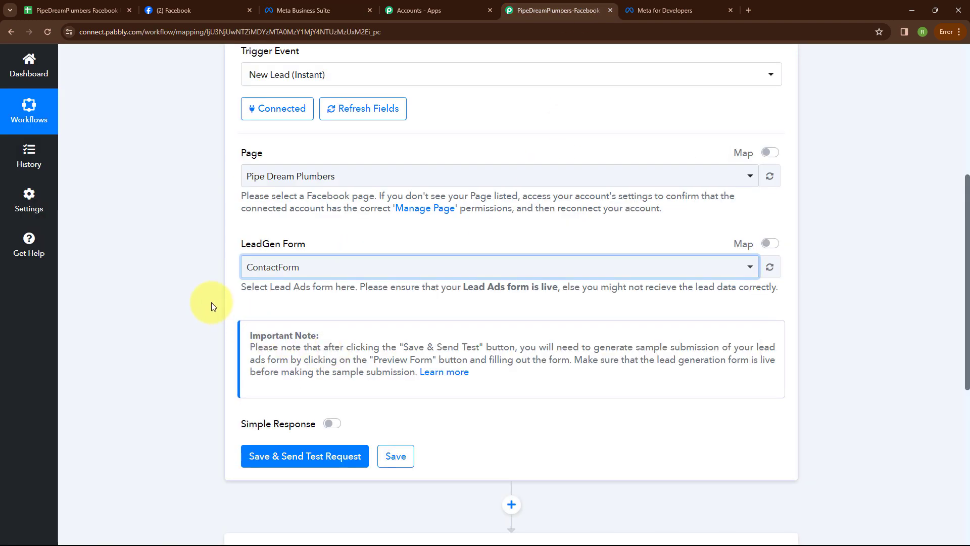
left_click(317, 275)
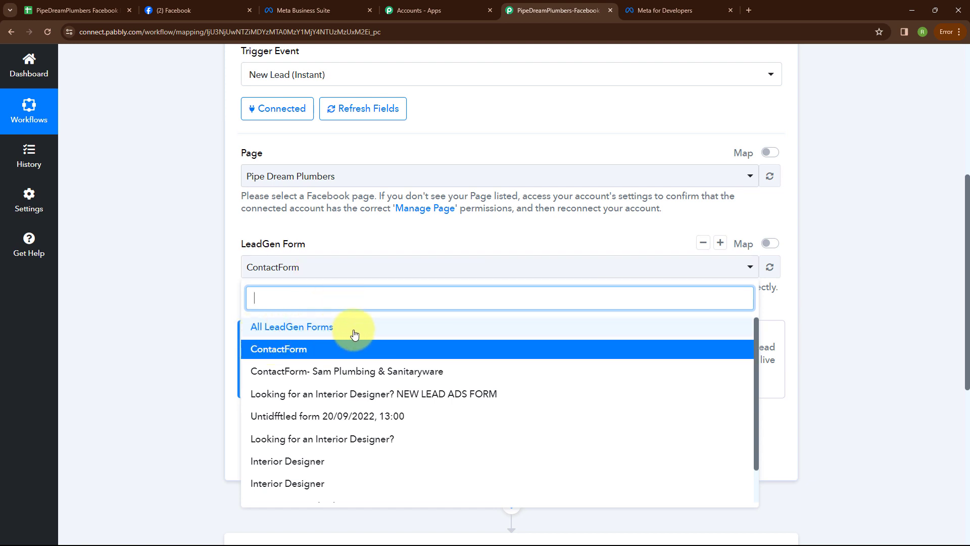
left_click(323, 272)
scroll(354, 301, "down", 4)
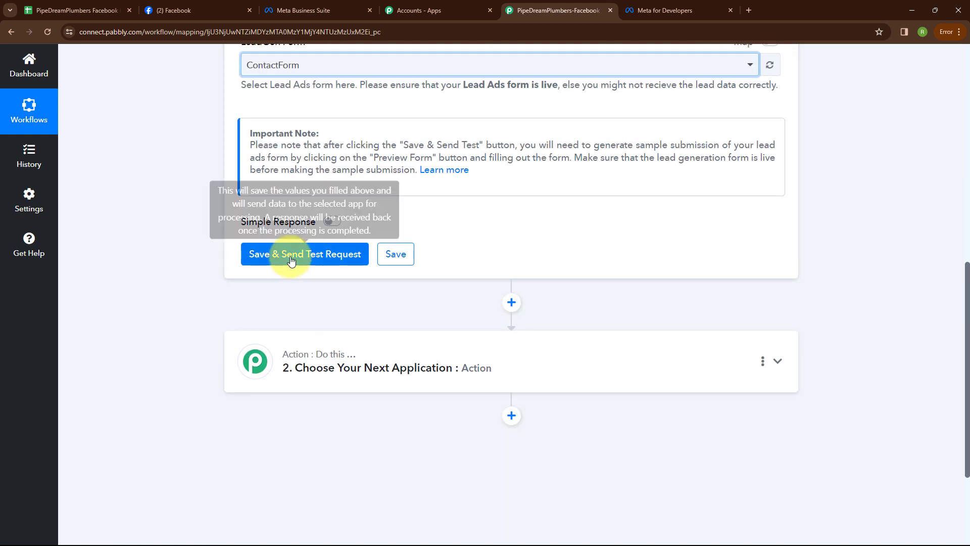
Save the trigger and send a test request, then switch to Meta for Developers.
left_click(294, 259)
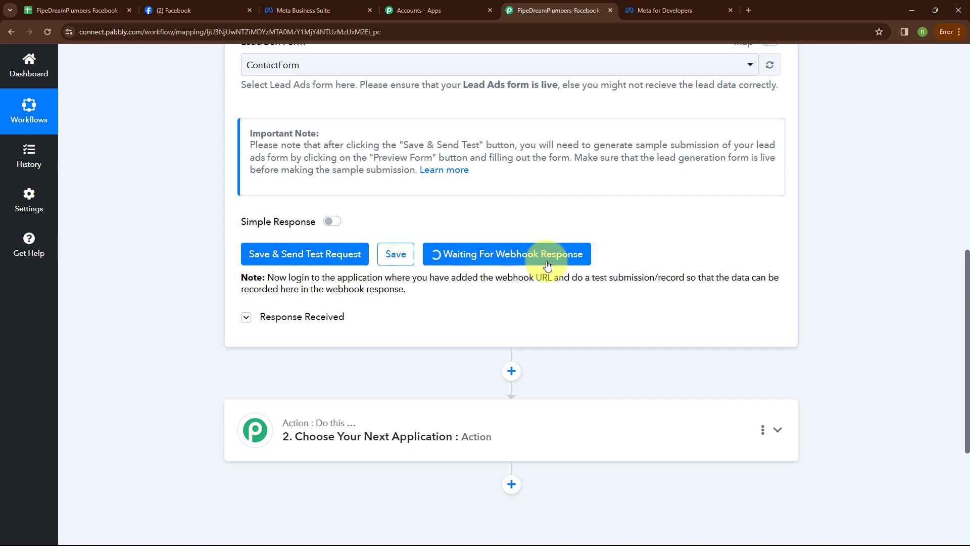
left_click(651, 4)
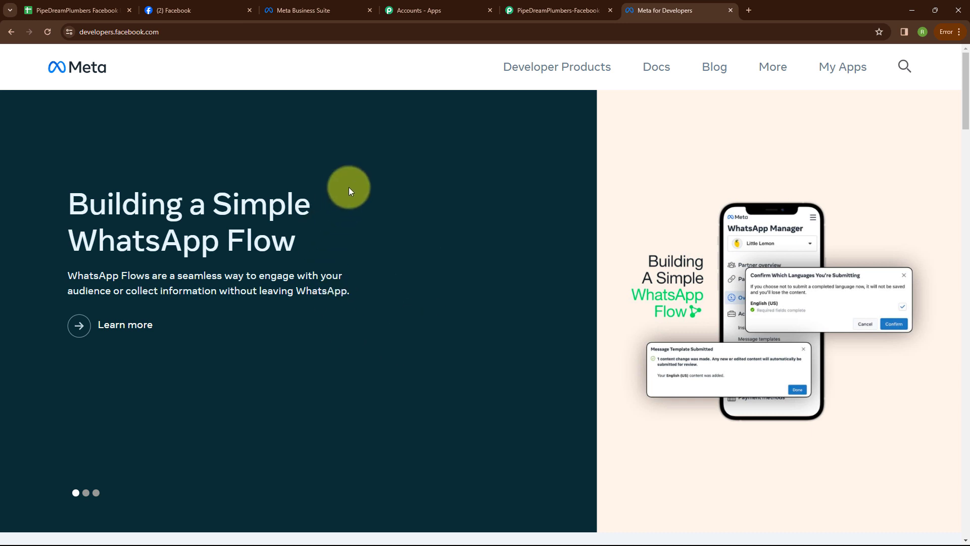
In the Lead Ads Testing Tool, select page Pipe Dream Plumbers and form ContactForm.
left_click(778, 66)
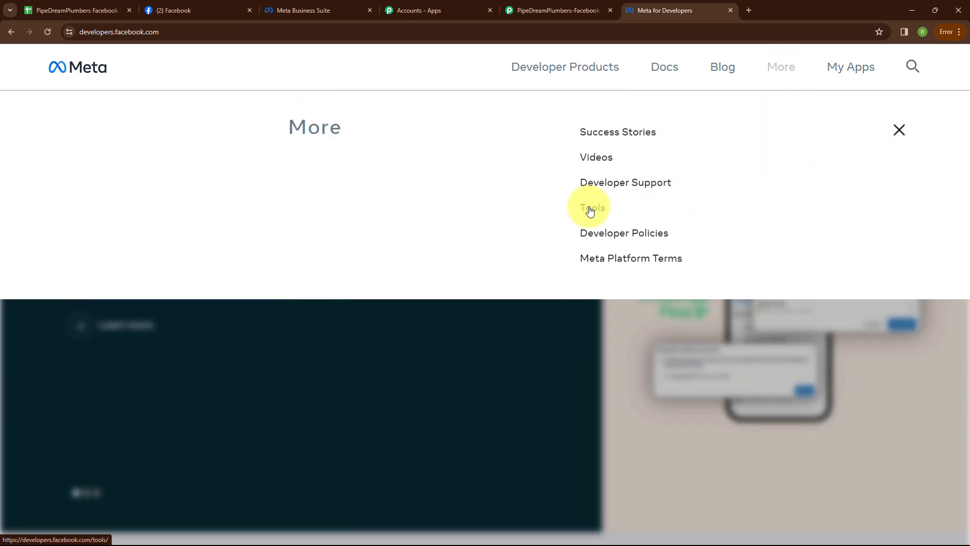
scroll(402, 243, "down", 6)
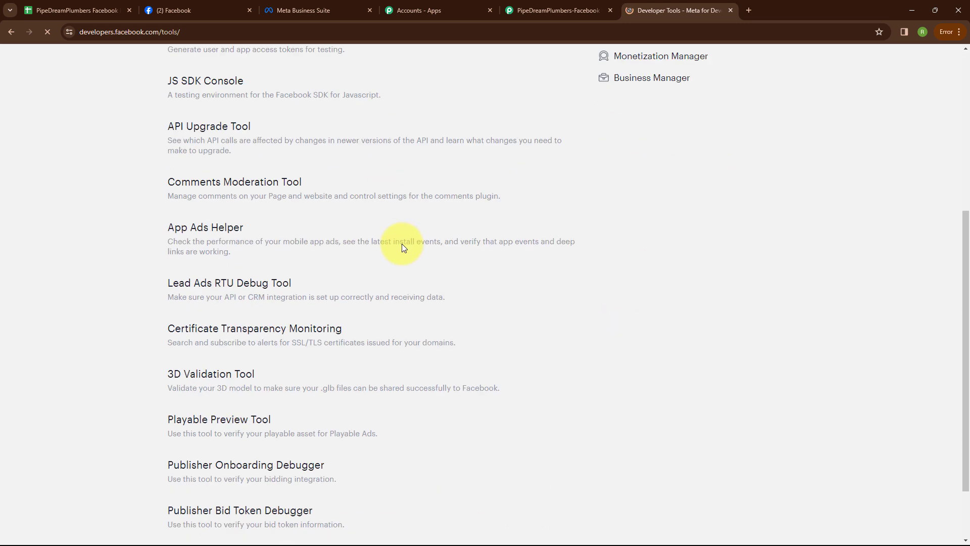
left_click(221, 261)
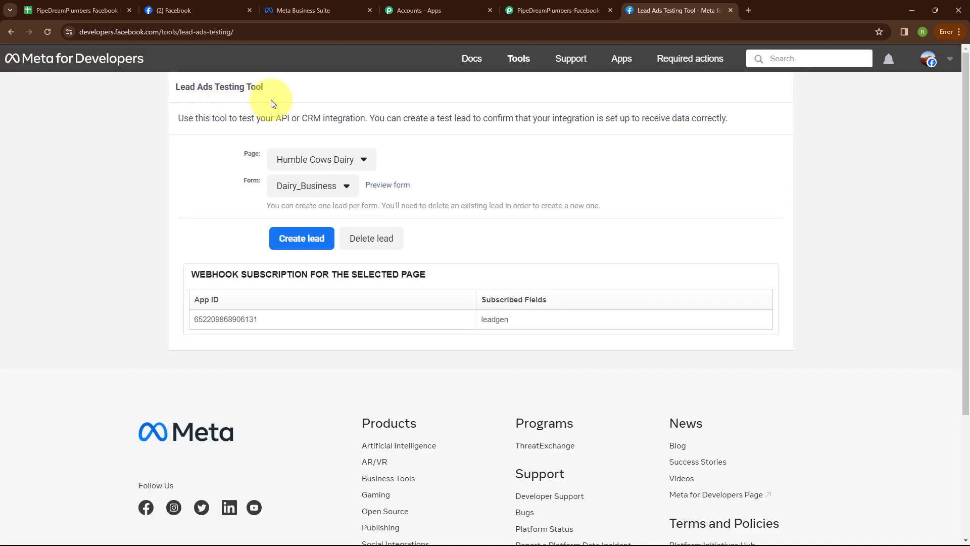
left_click(324, 167)
scroll(330, 252, "down", 10)
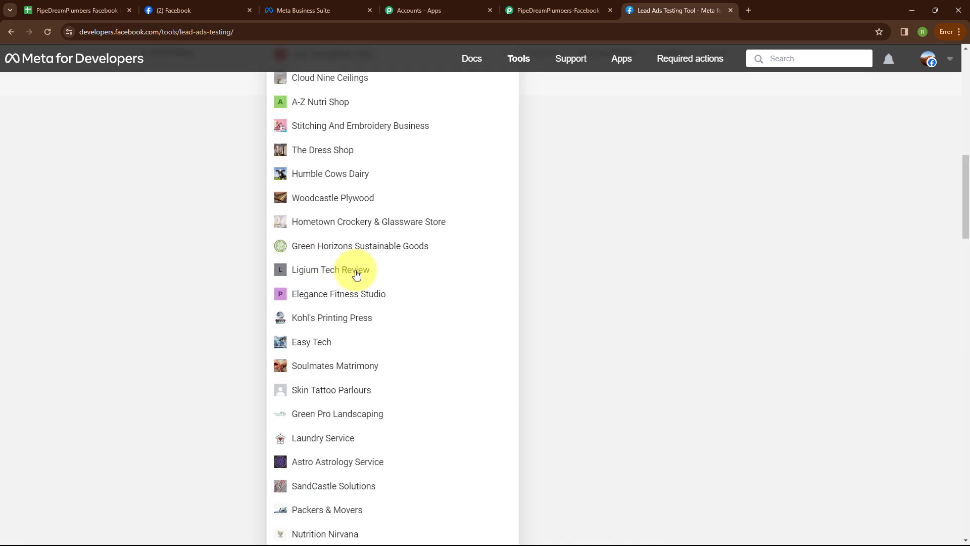
left_click(313, 415)
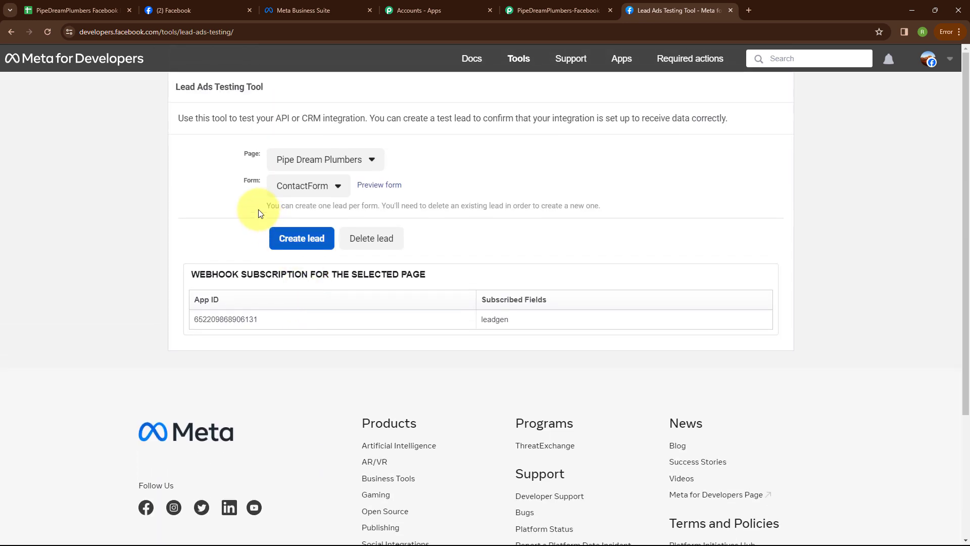
left_click(297, 187)
left_click(307, 209)
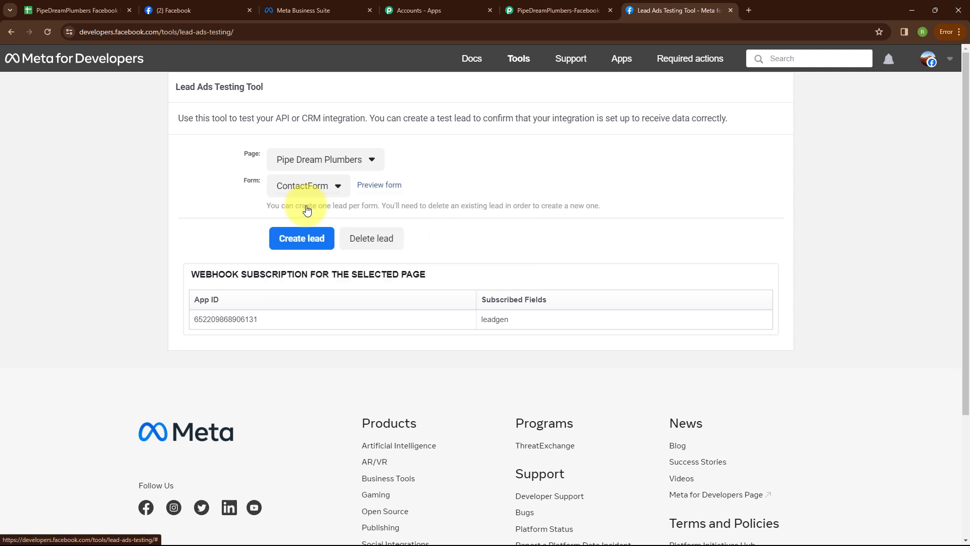
Preview ContactForm, submit the test lead and close the confirmation.
left_click(372, 185)
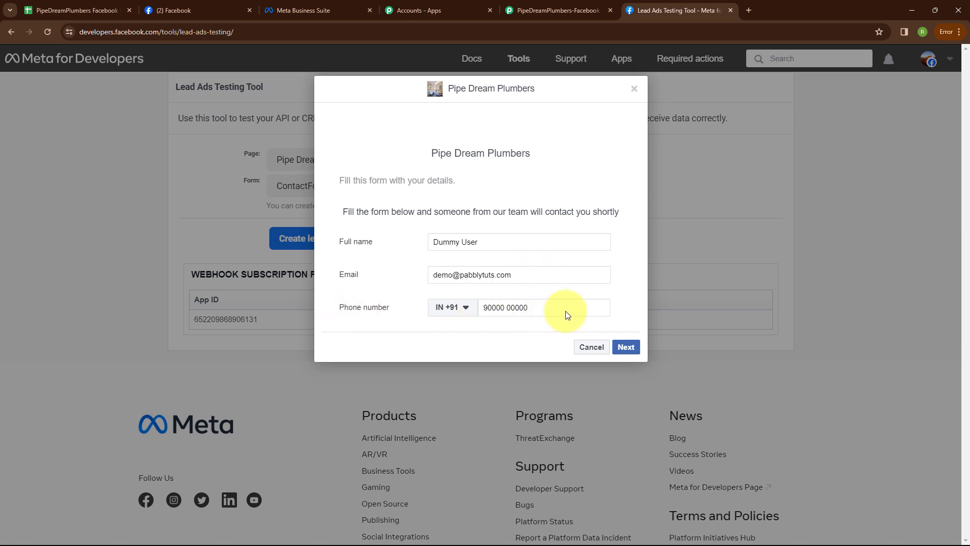
left_click(628, 351)
left_click(625, 246)
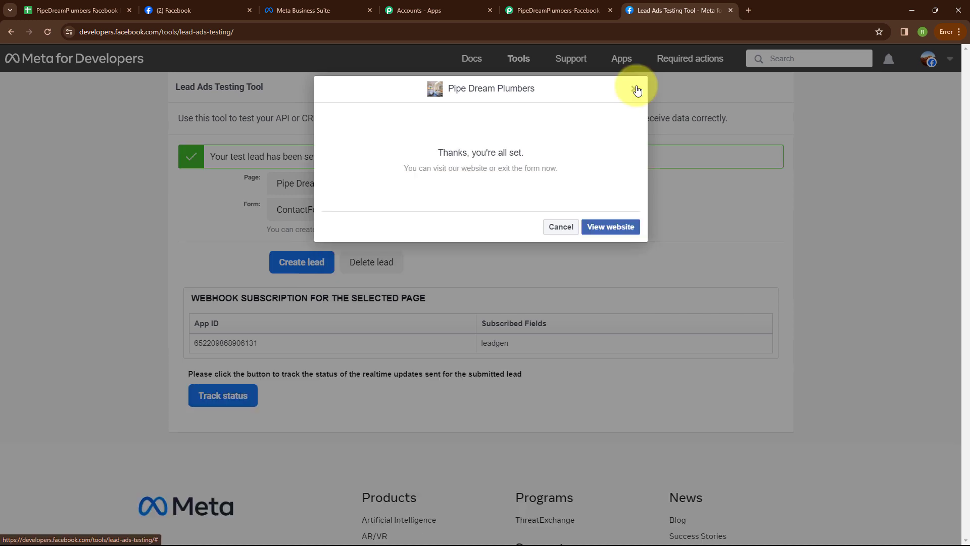
left_click(636, 90)
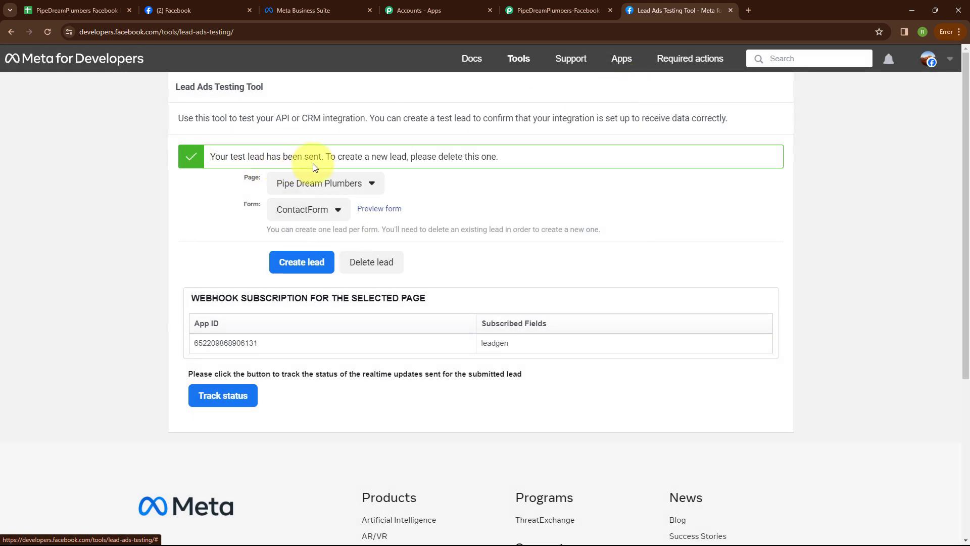
Review the test lead's name, email and phone in the trigger response, then collapse the trigger.
left_click(556, 10)
scroll(495, 393, "down", 2)
scroll(501, 384, "up", 2)
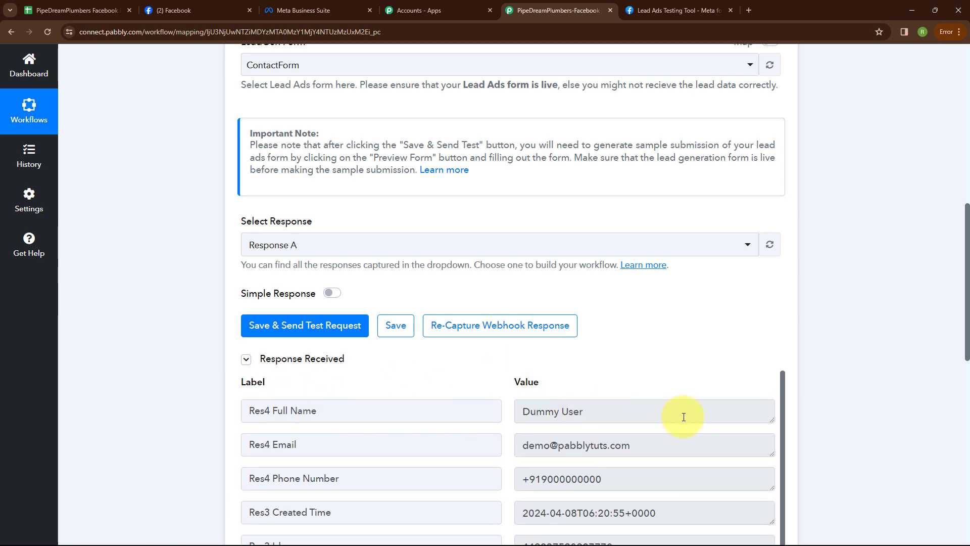
scroll(740, 325, "up", 10)
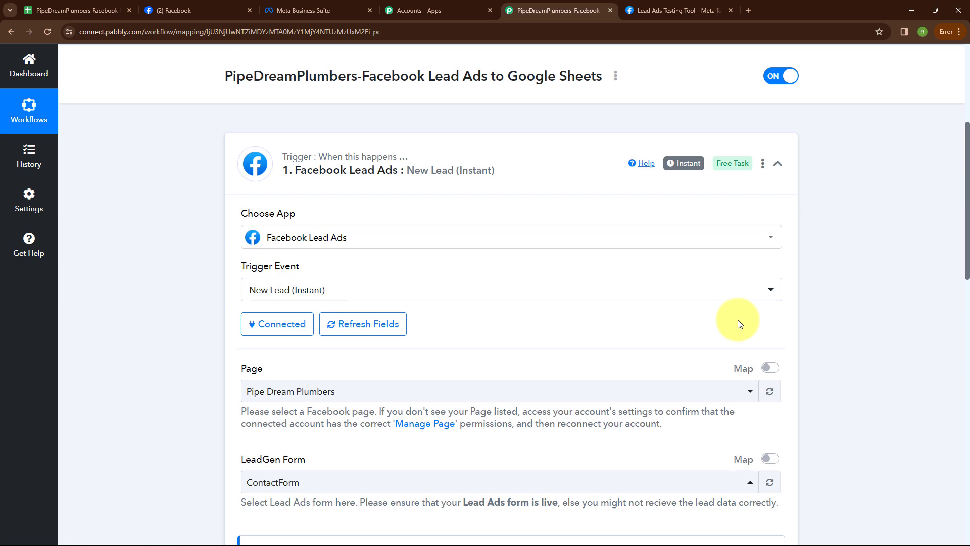
left_click(777, 252)
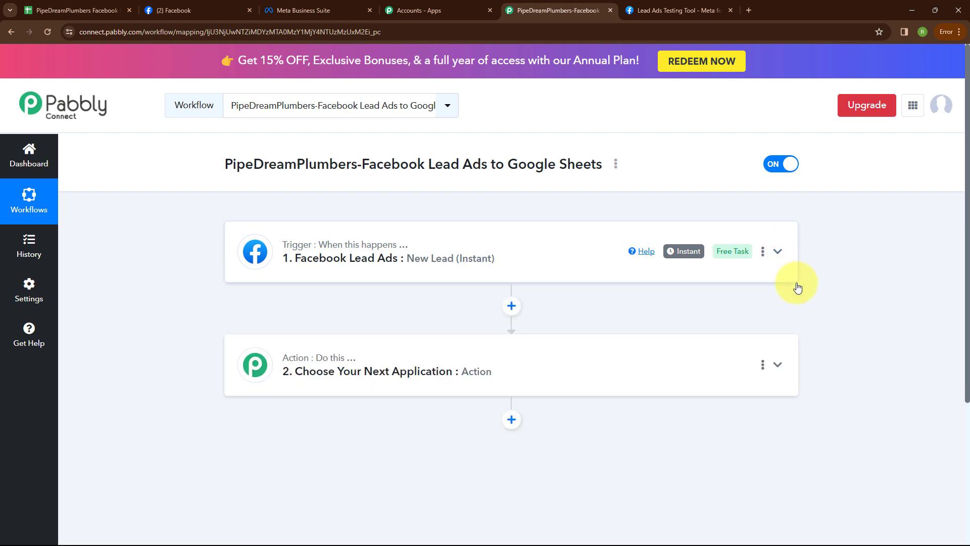
Search 'Goog' and set the action step to Google Sheets with event Add New Row.
left_click(379, 359)
scroll(283, 319, "down", 2)
left_click(285, 341)
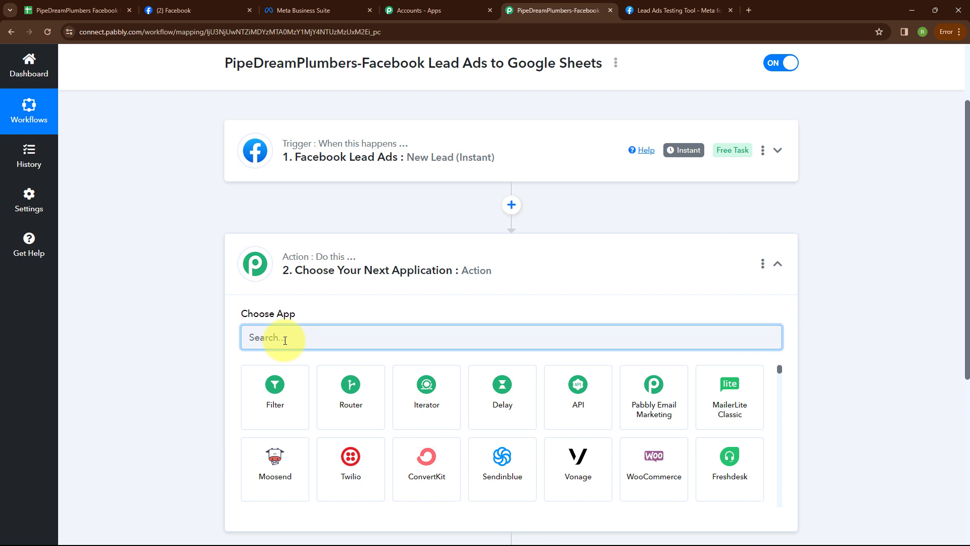
type("Goog")
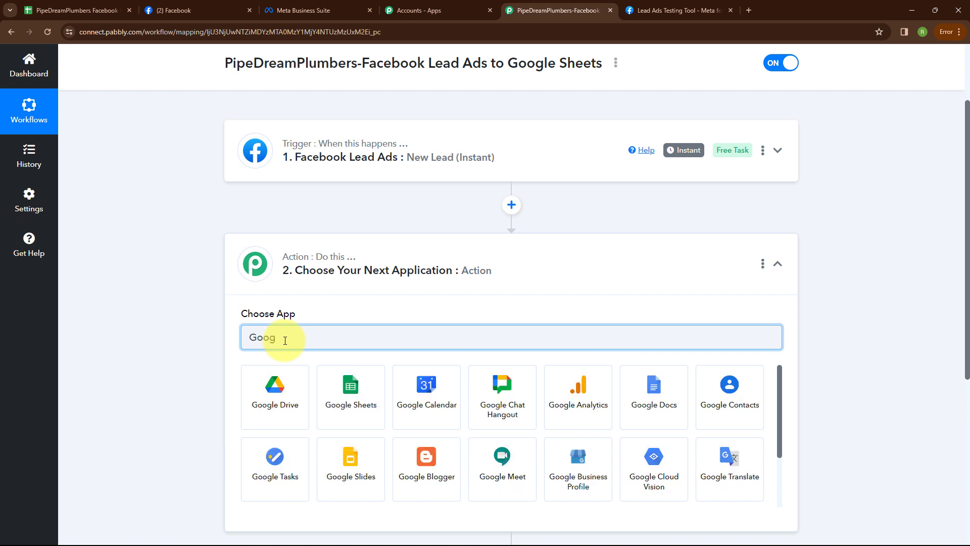
left_click(344, 375)
left_click(347, 390)
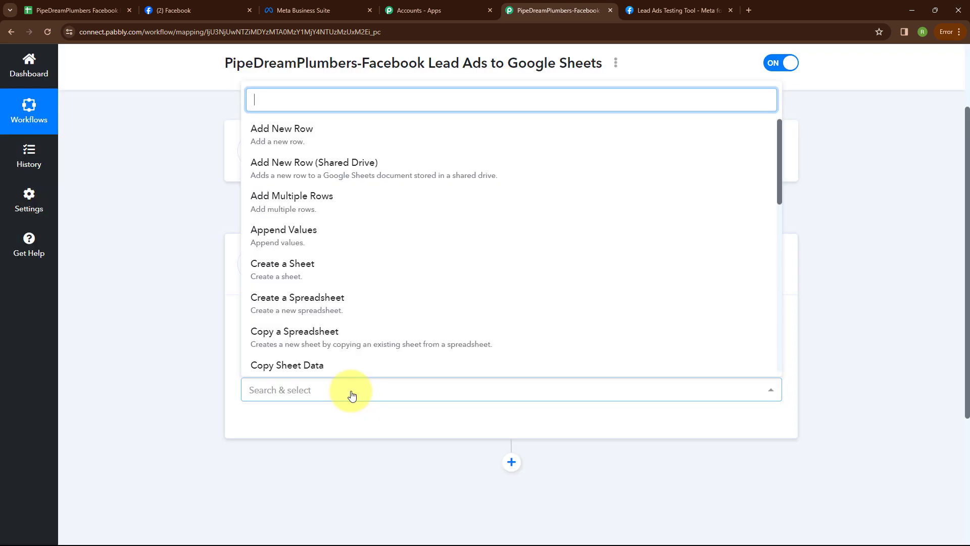
left_click(347, 143)
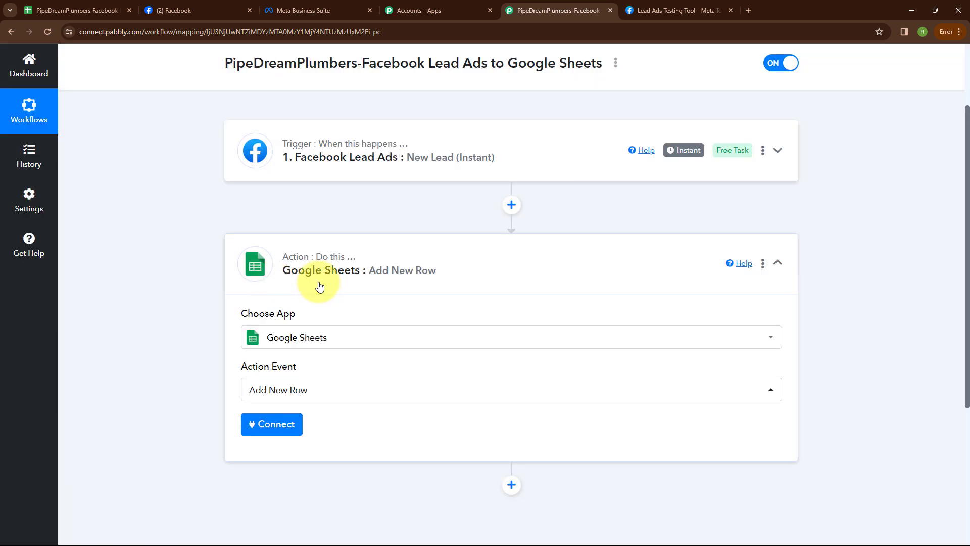
Add a new Google Sheets connection by signing in with Google and allowing Pabbly Connect access.
left_click(266, 429)
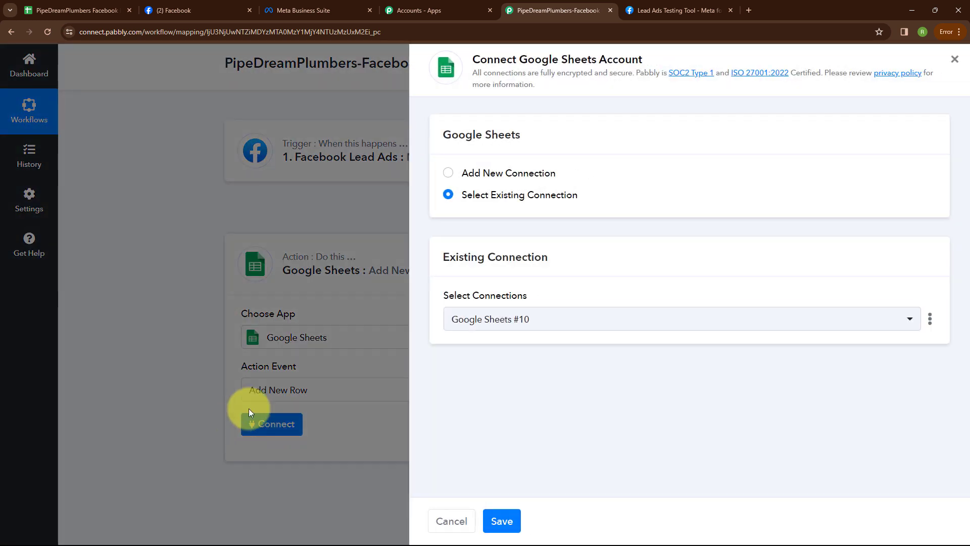
left_click(449, 174)
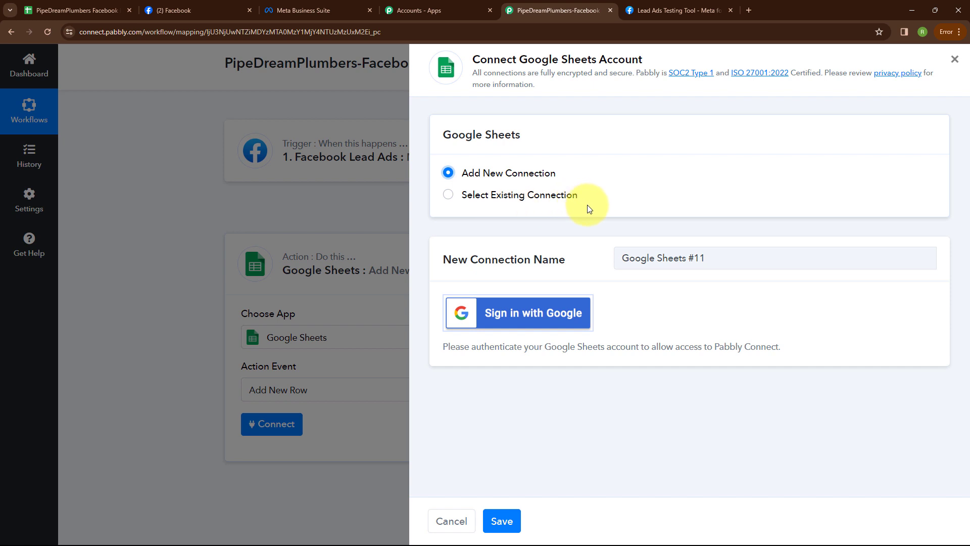
left_click(533, 317)
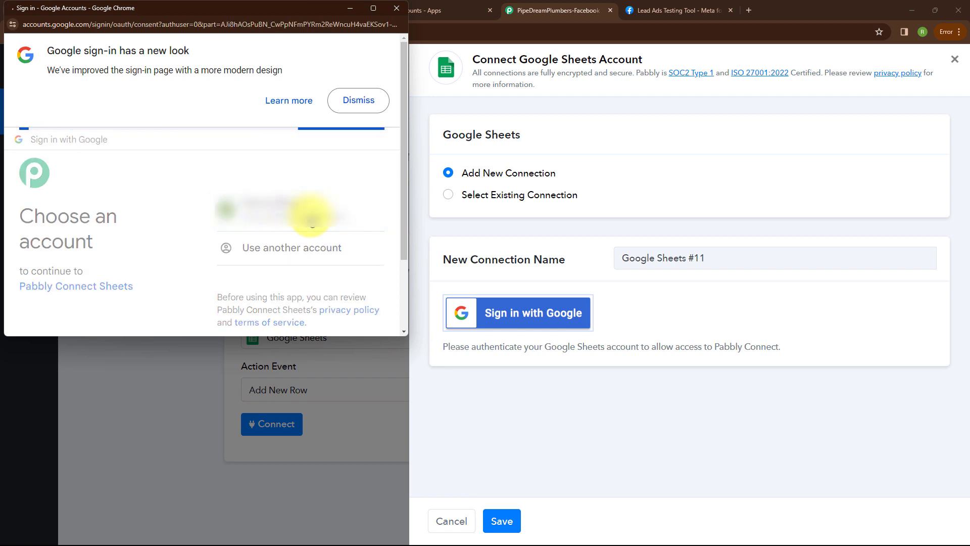
left_click(315, 267)
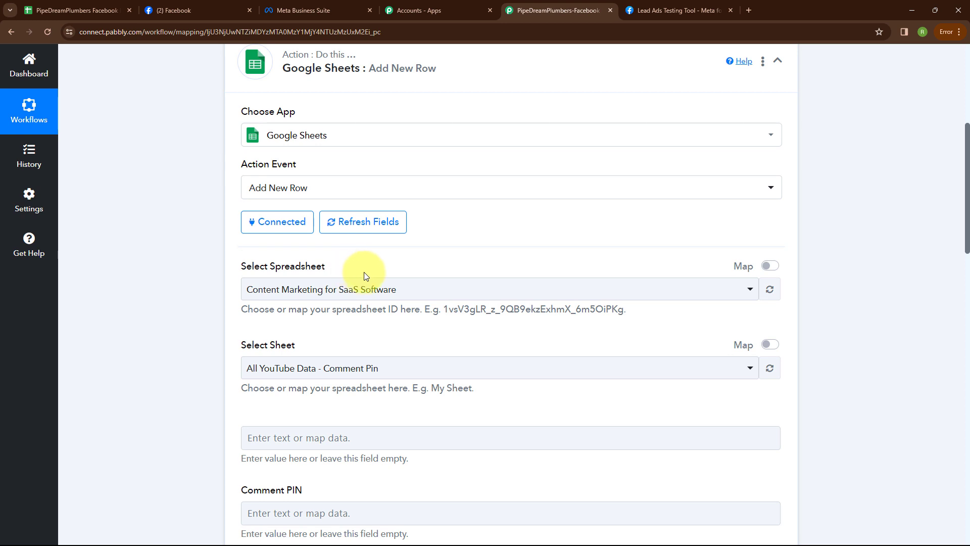
After checking the sheet's columns, target Sheet1 of the PipeDreamPlumbers Facebook Lead spreadsheet.
left_click(32, 11)
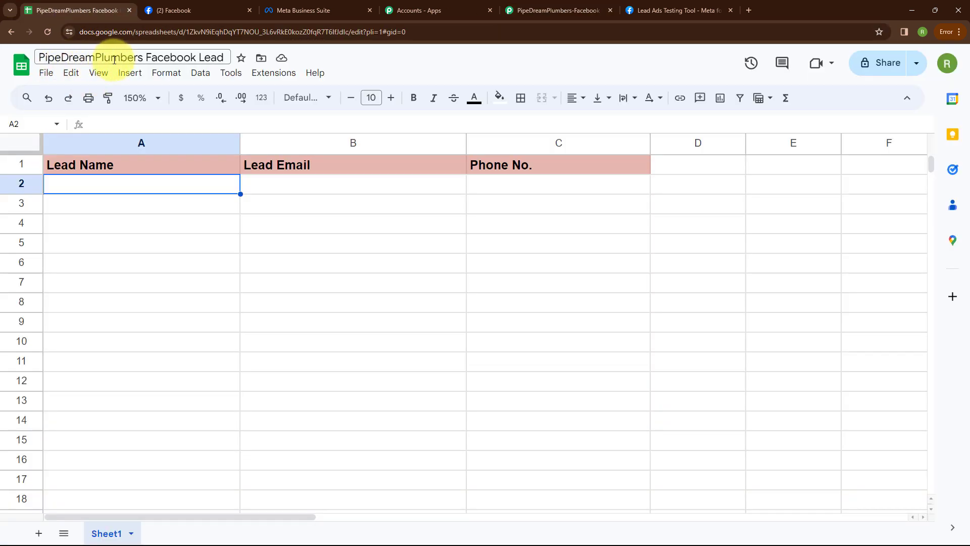
left_click(565, 8)
left_click(372, 293)
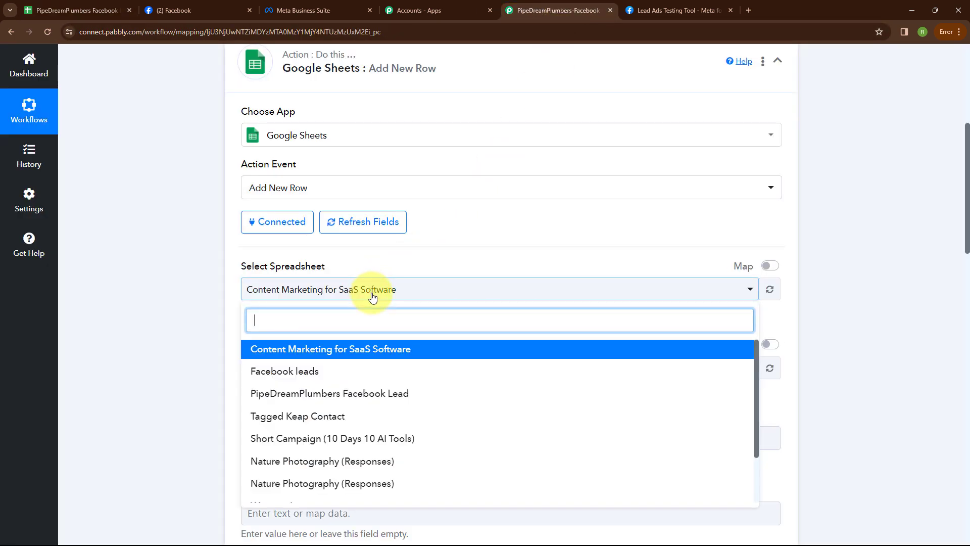
left_click(353, 393)
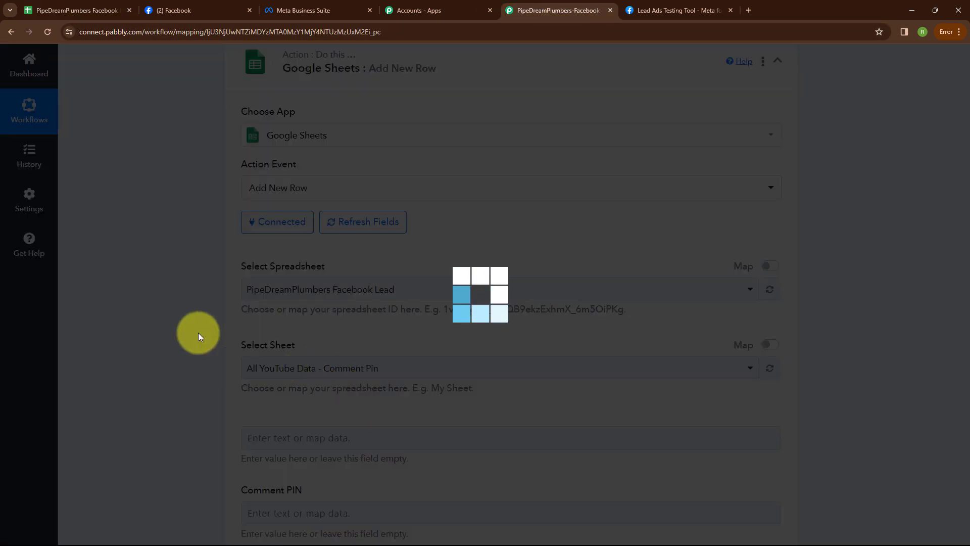
scroll(386, 322, "down", 4)
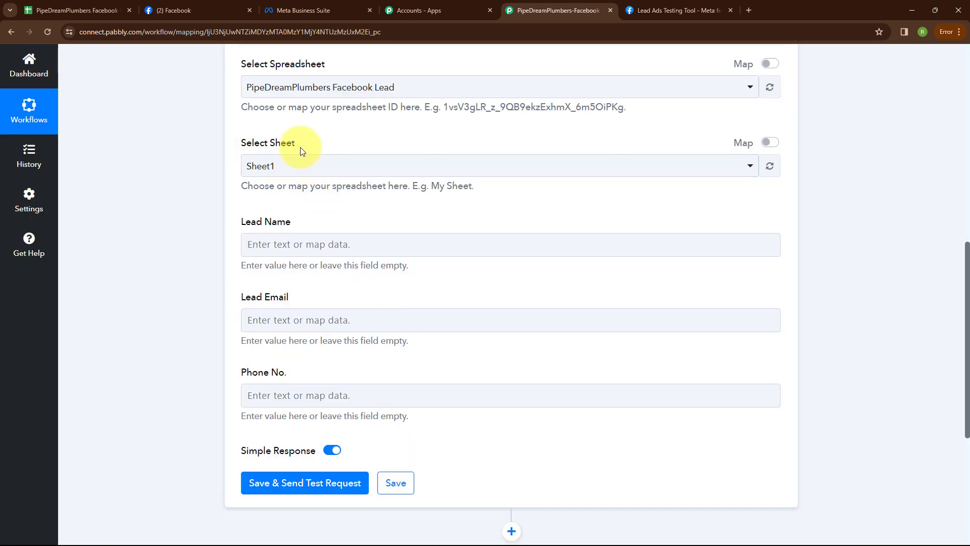
left_click(303, 169)
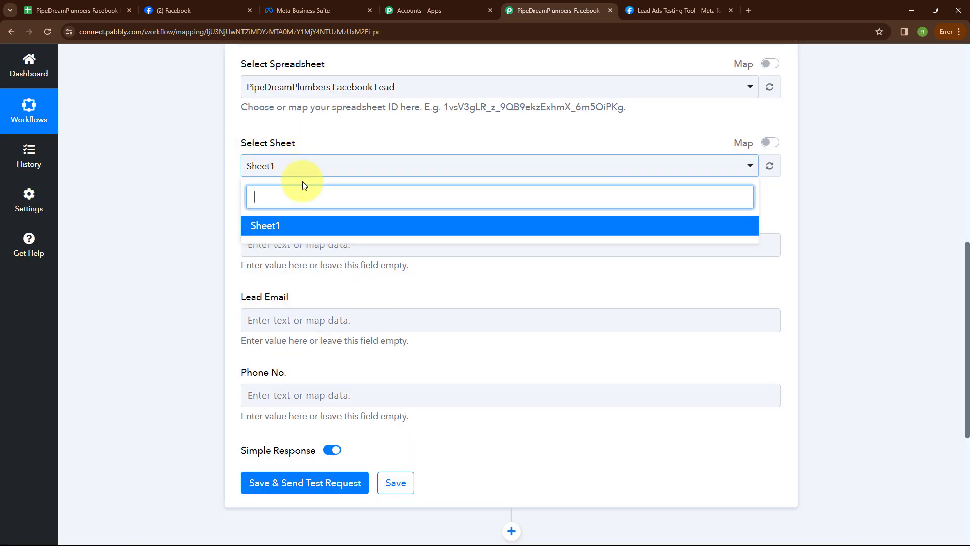
left_click(298, 228)
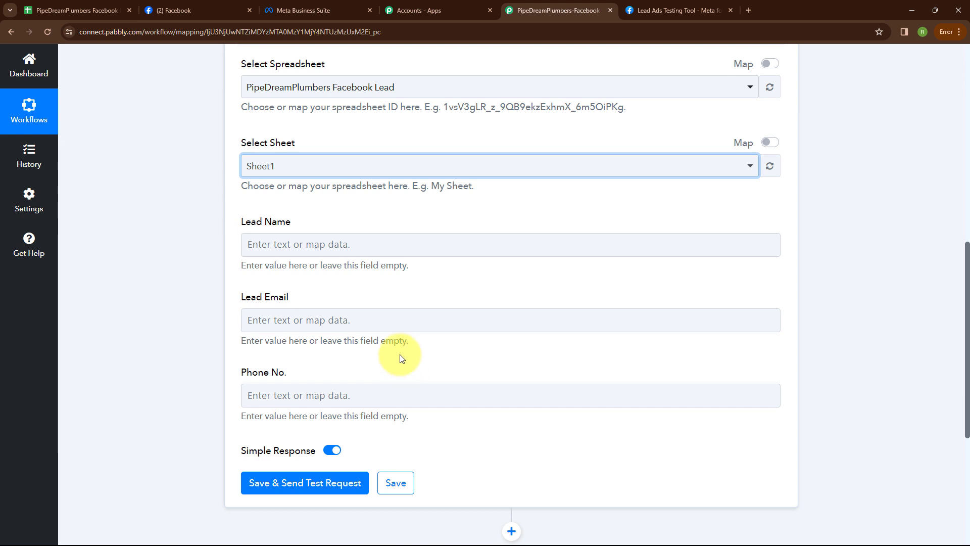
Map Lead Name, Lead Email and Phone No. to Res4 Full Name, Res4 Email and Res4 Phone Number.
left_click(270, 250)
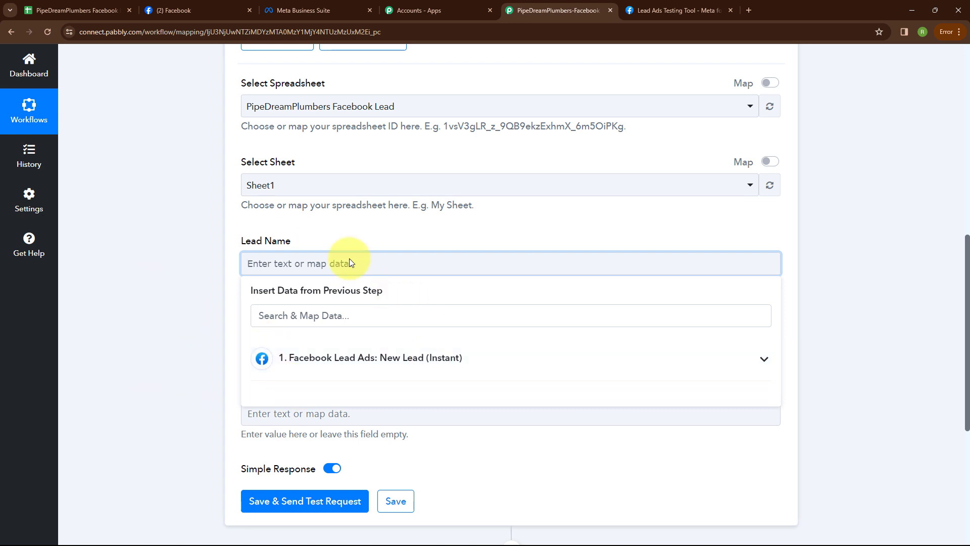
left_click(351, 357)
left_click(347, 329)
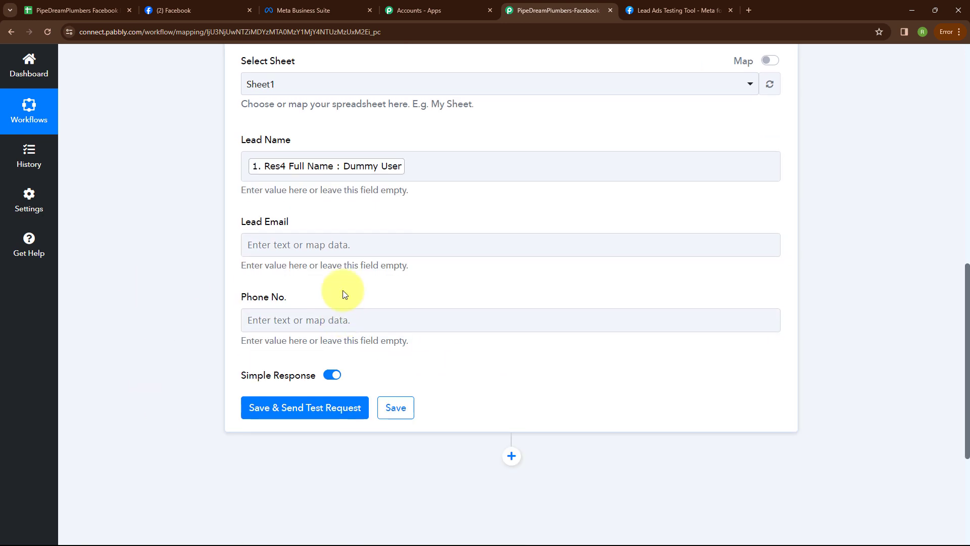
left_click(336, 245)
left_click(354, 339)
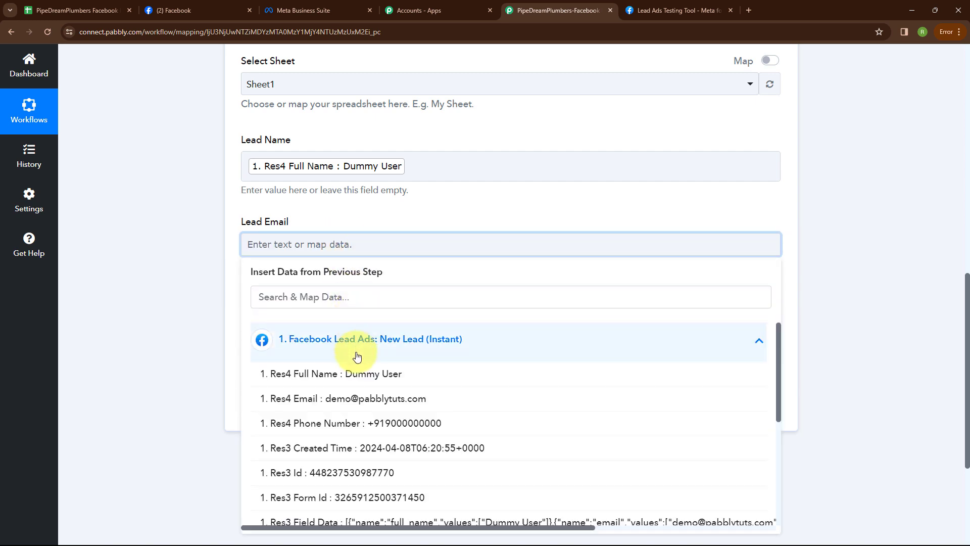
left_click(352, 409)
left_click(354, 329)
left_click(362, 425)
left_click(353, 509)
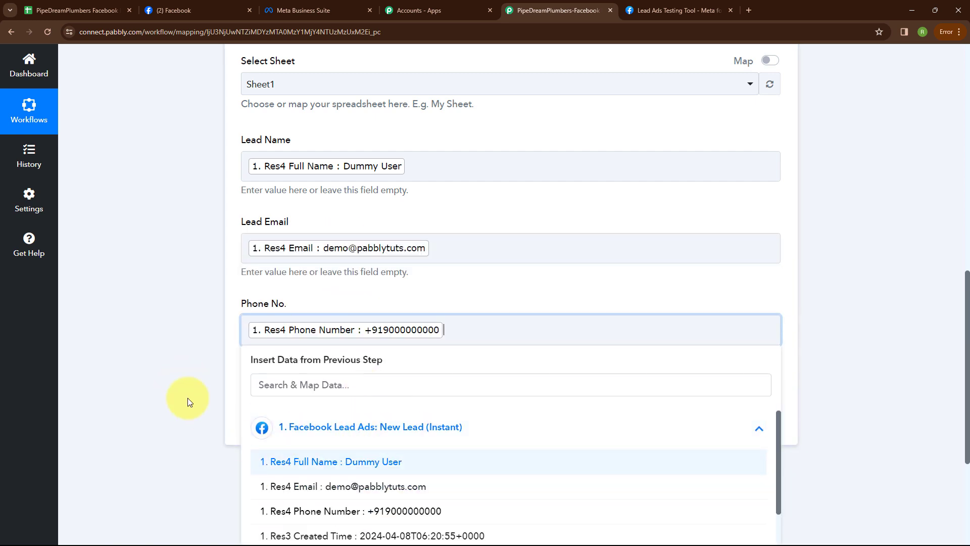
left_click(206, 415)
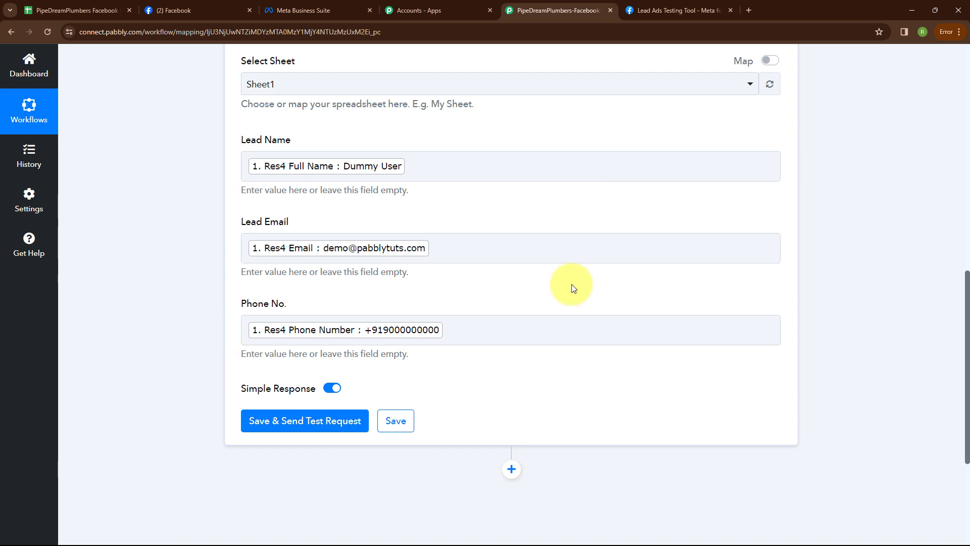
Save the action with a test request and confirm the dummy lead appears in row 2 of the sheet.
left_click(291, 421)
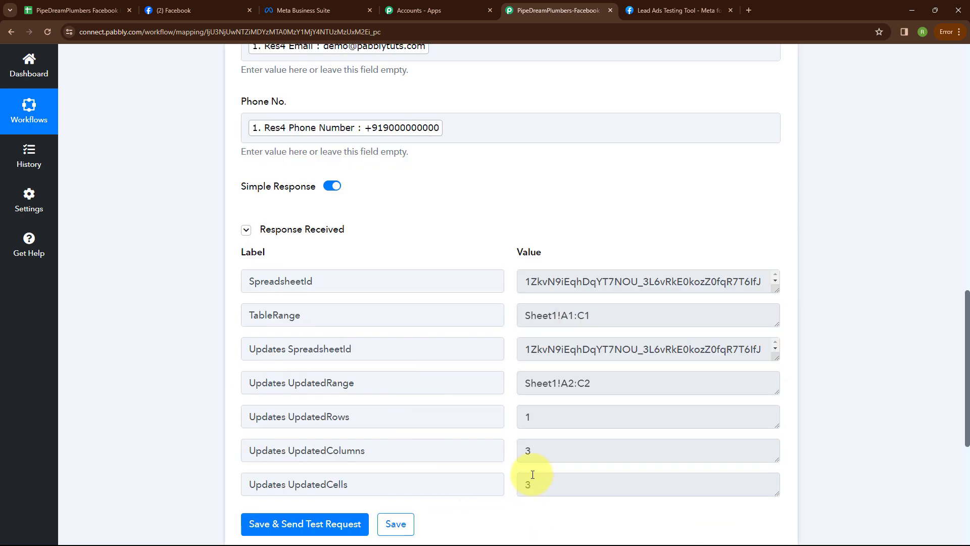
left_click(83, 14)
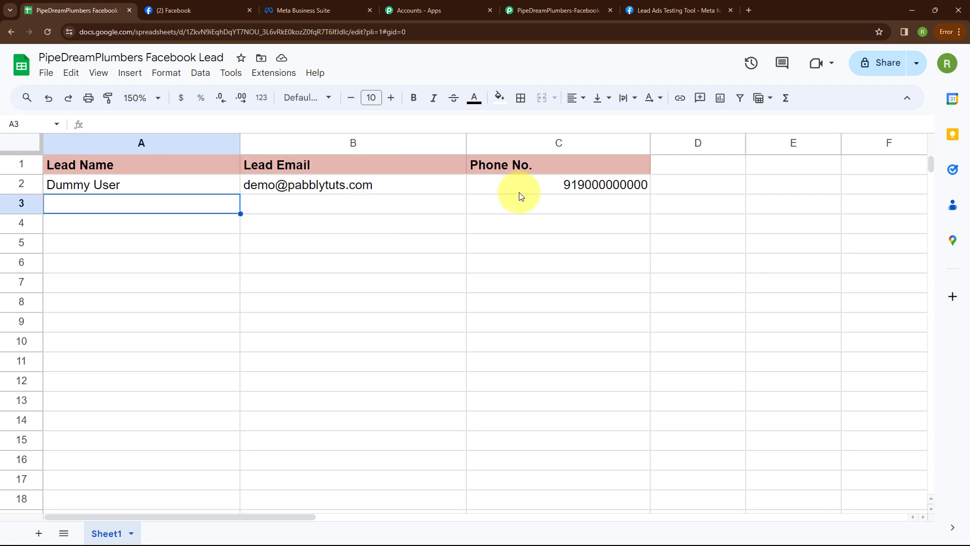
left_click(548, 10)
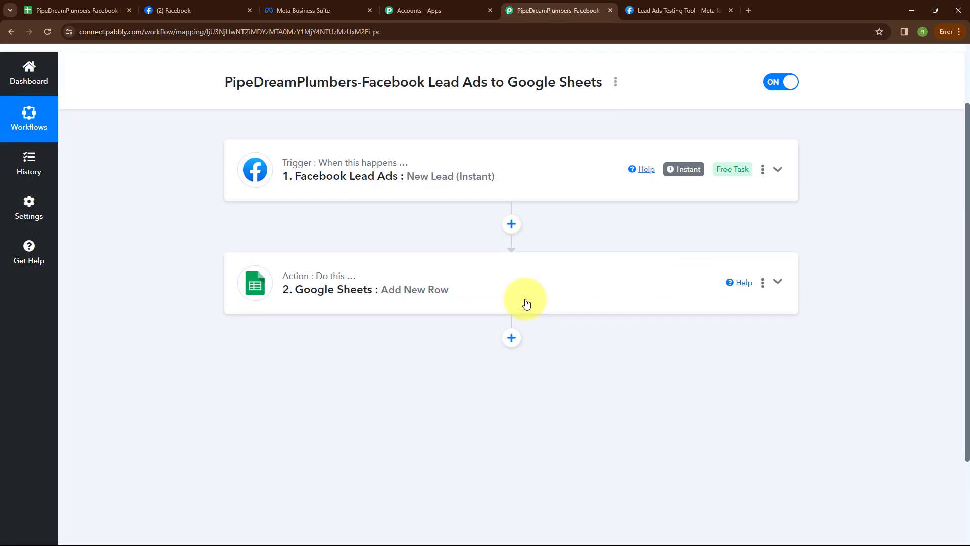
scroll(435, 107, "up", 2)
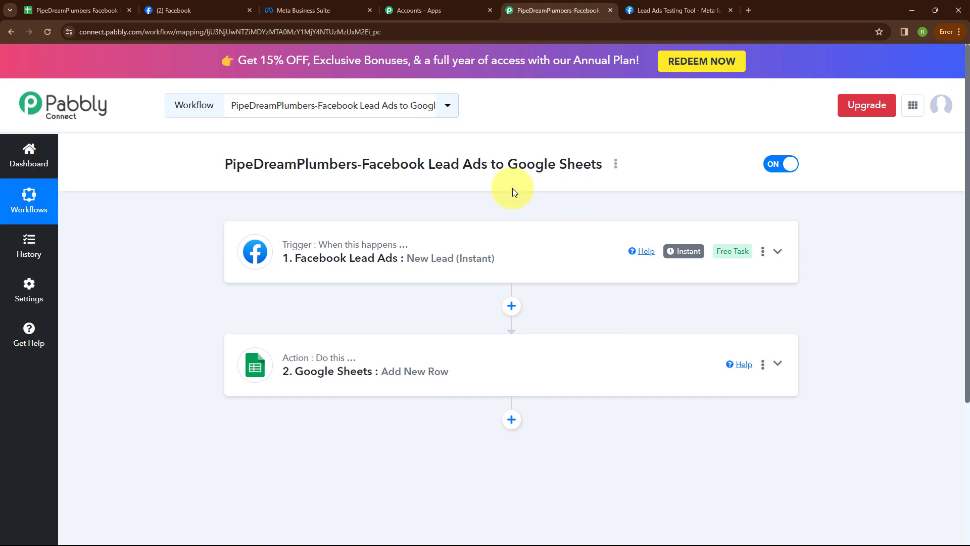
Delete the Pipe Dream Plumbers test lead in the Lead Ads Testing Tool and reload the page.
left_click(652, 13)
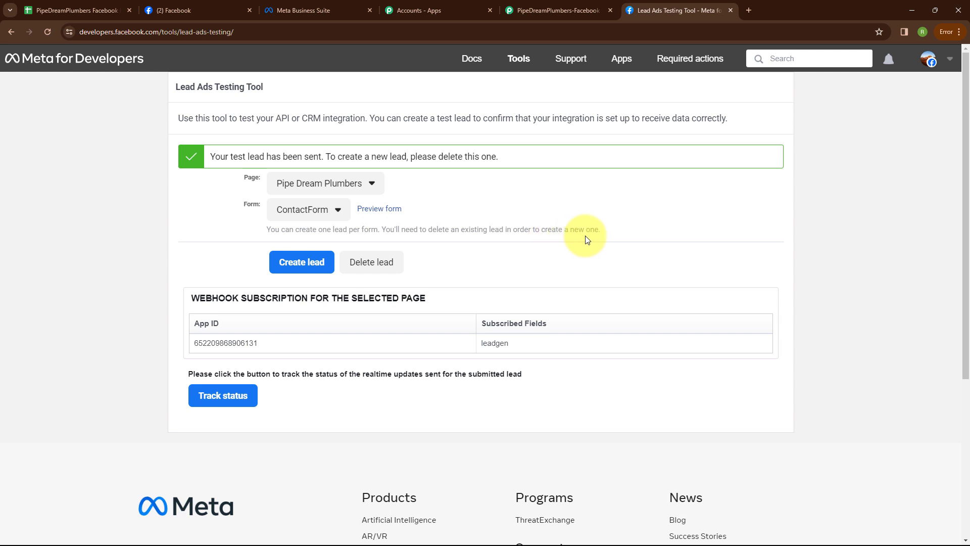
left_click(377, 268)
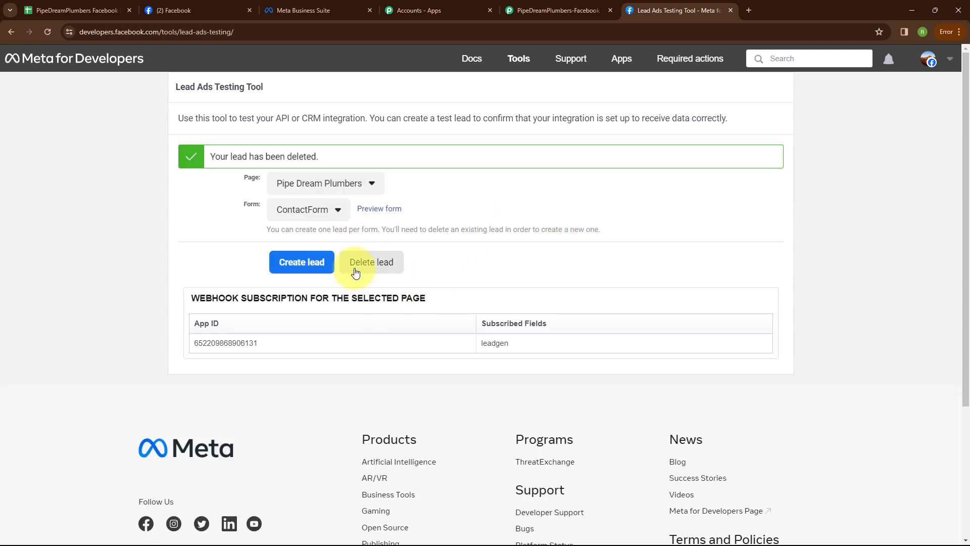
left_click(48, 32)
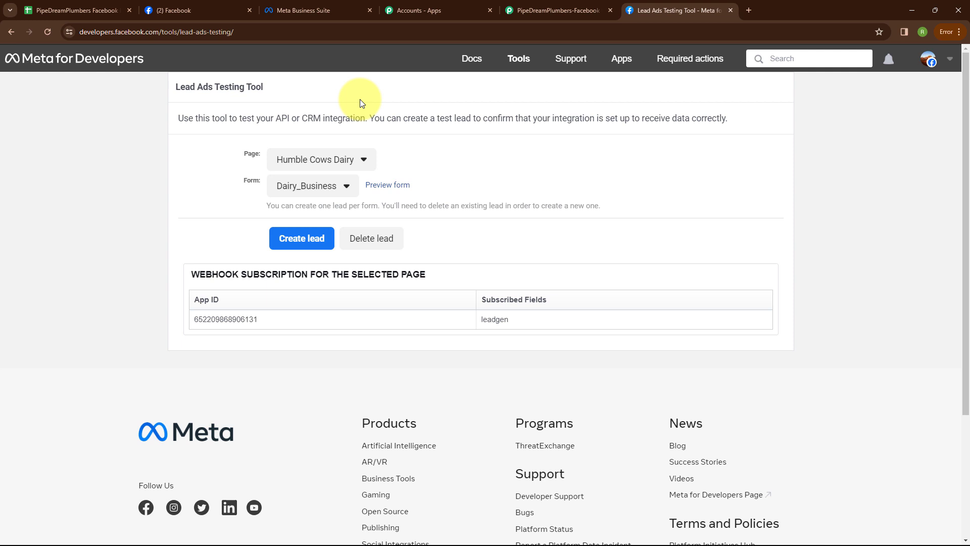
Select the Pipe Dream Plumbers page and its ContactForm in the Lead Ads Testing Tool.
left_click(315, 167)
scroll(379, 300, "down", 5)
scroll(379, 295, "down", 5)
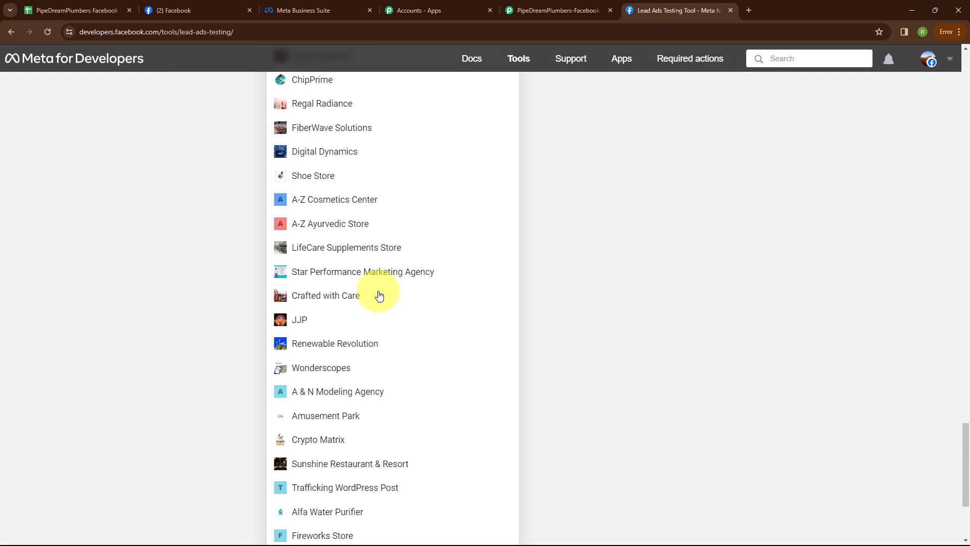
left_click(300, 413)
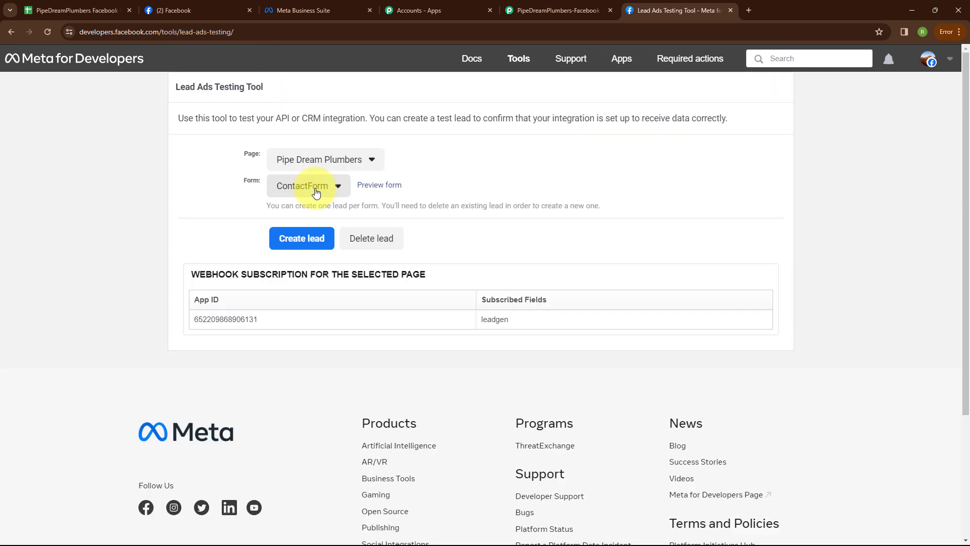
left_click(314, 191)
left_click(315, 213)
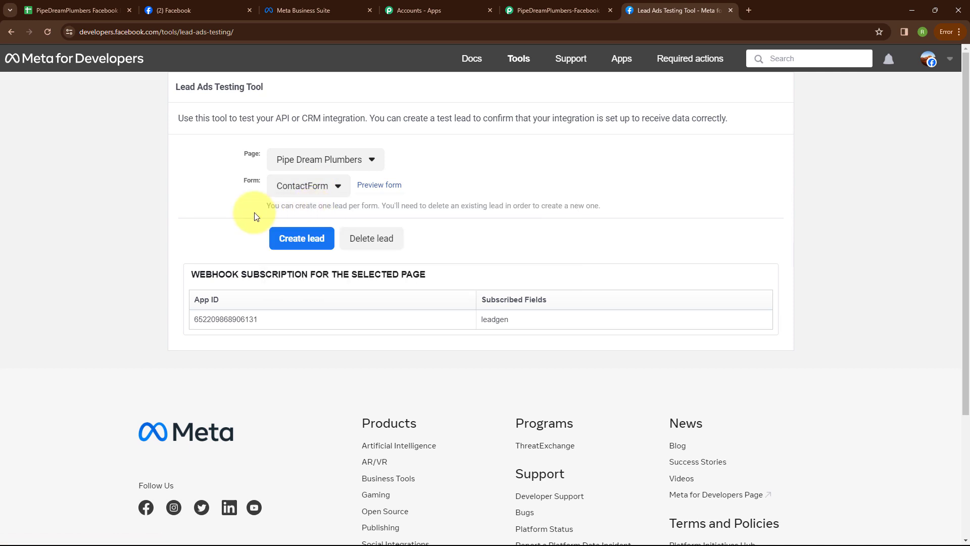
Preview the ContactForm and submit it as a new test lead.
left_click(380, 186)
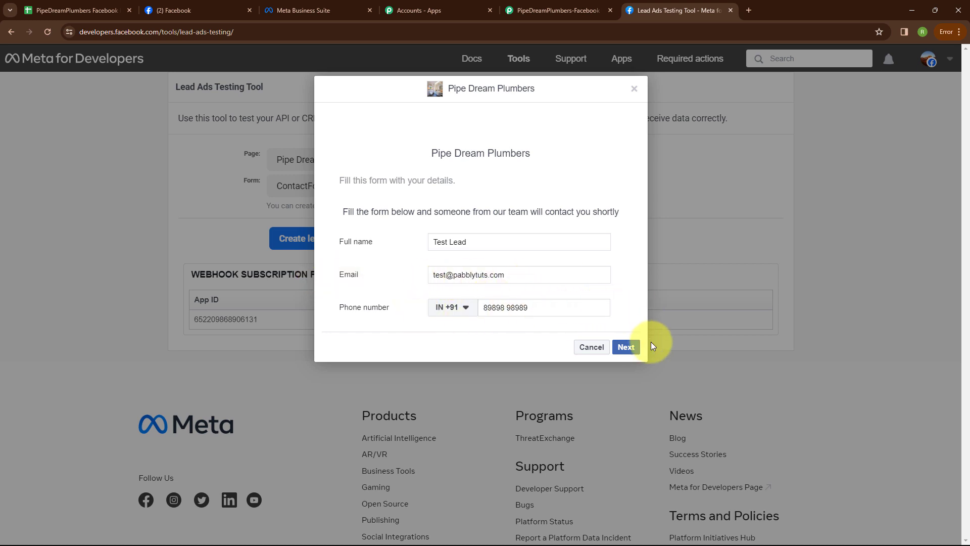
left_click(626, 349)
left_click(619, 250)
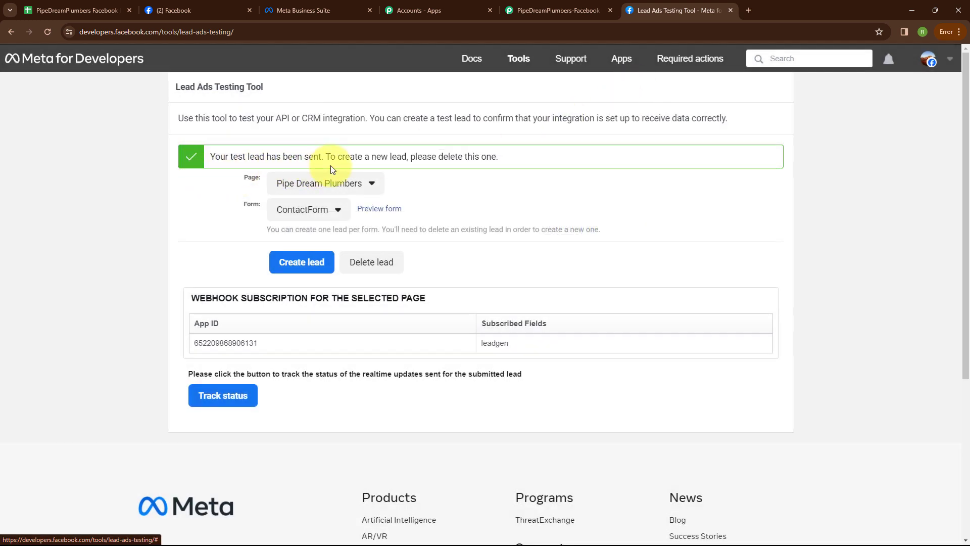
Confirm the new Test Lead's name, email and phone fill row 3, then go back to the Pabbly workflow.
left_click(49, 9)
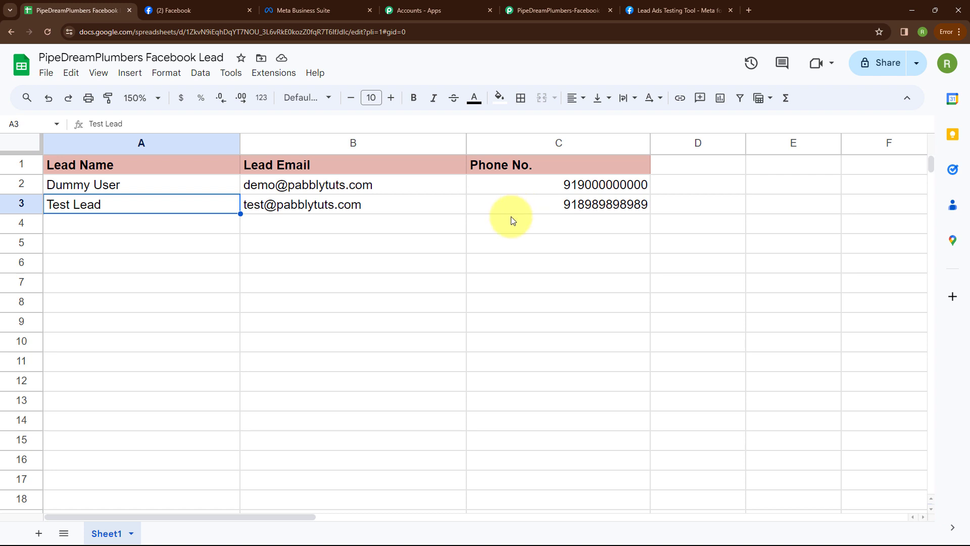
left_click(538, 10)
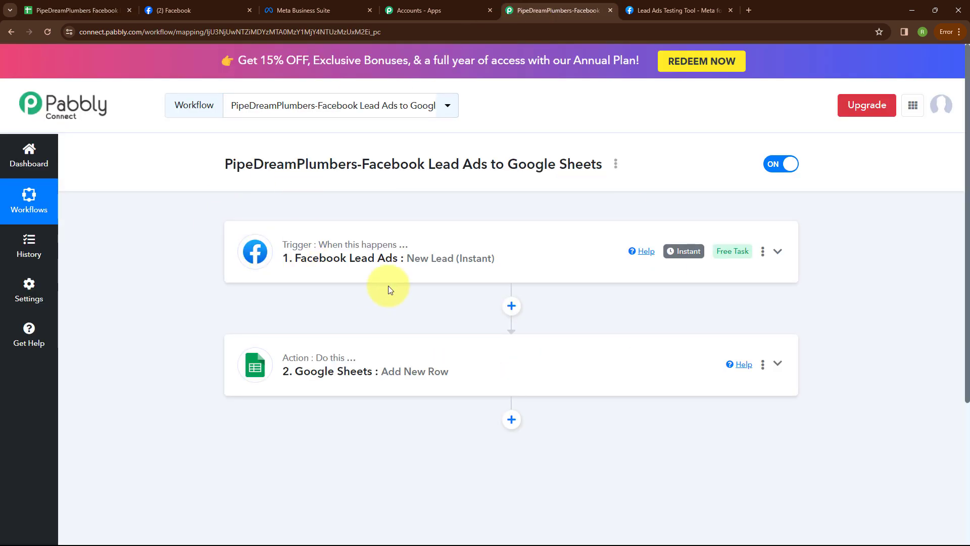